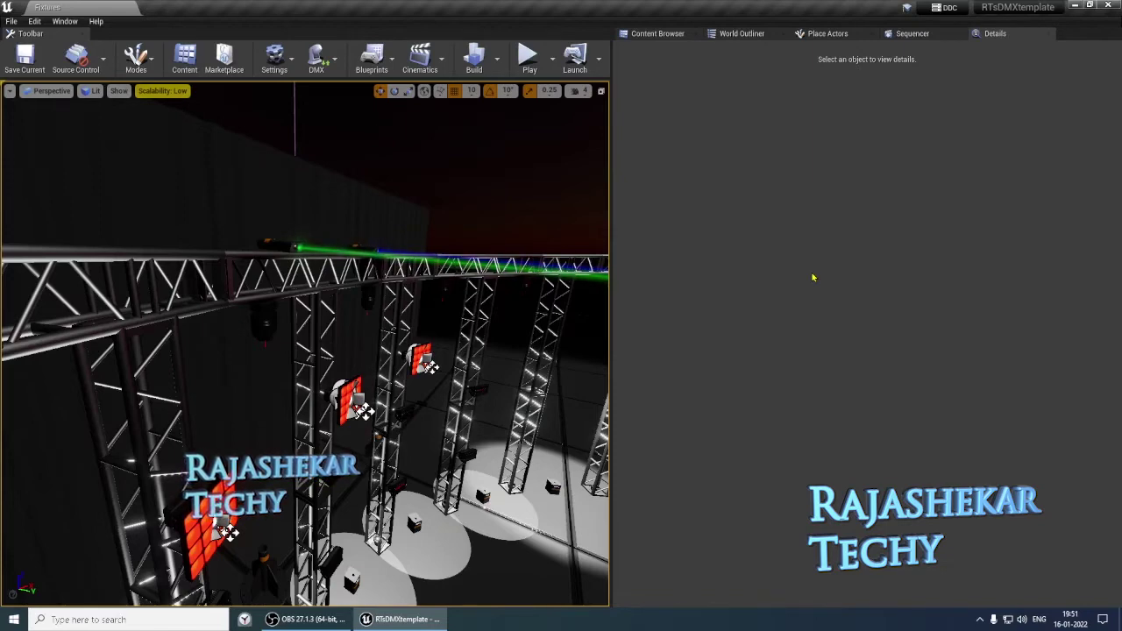
Browse the RTsDMX, RTsLib and RTsSeq assets in Content, then open the RTsDMX level.
{"action": "left_click", "coordinate": [657, 33]}
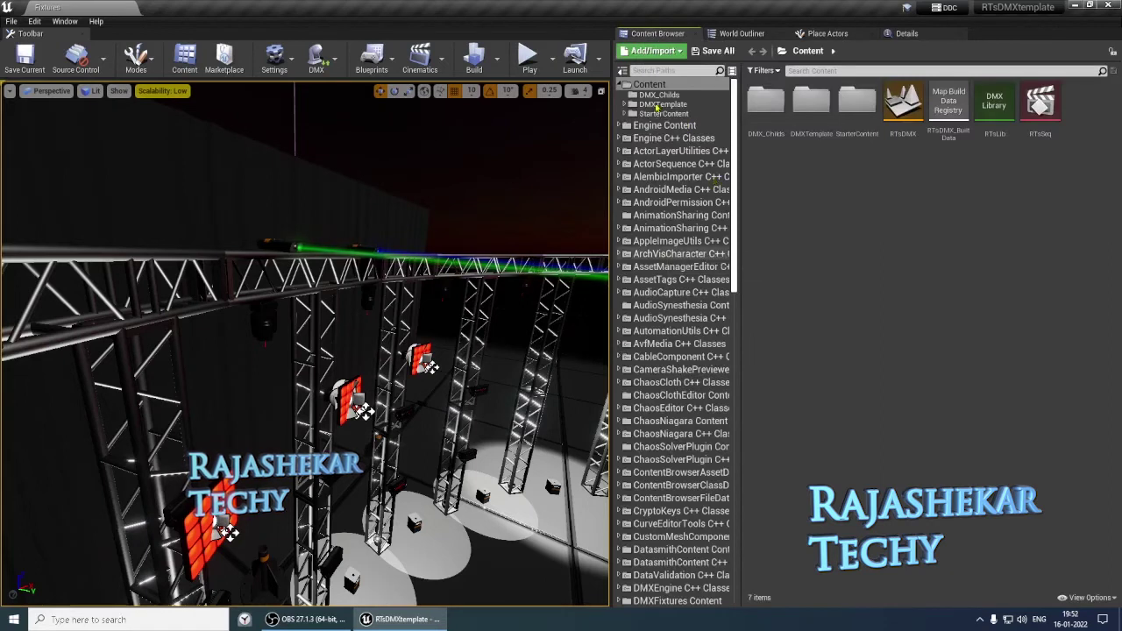
{"action": "left_click", "coordinate": [903, 114]}
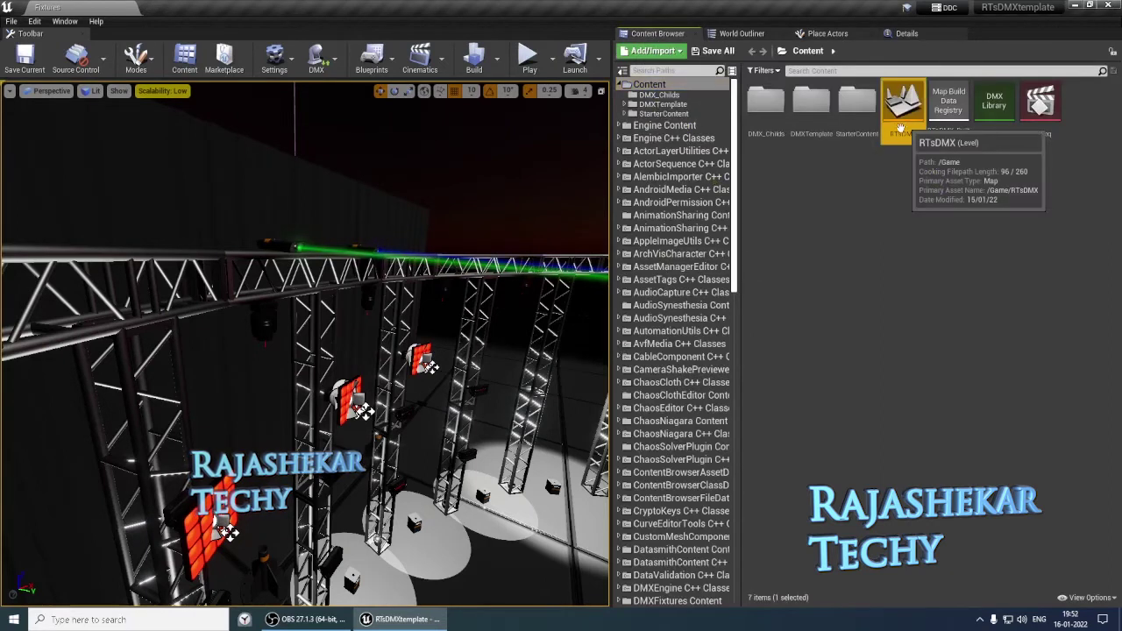
{"action": "left_click", "coordinate": [994, 110]}
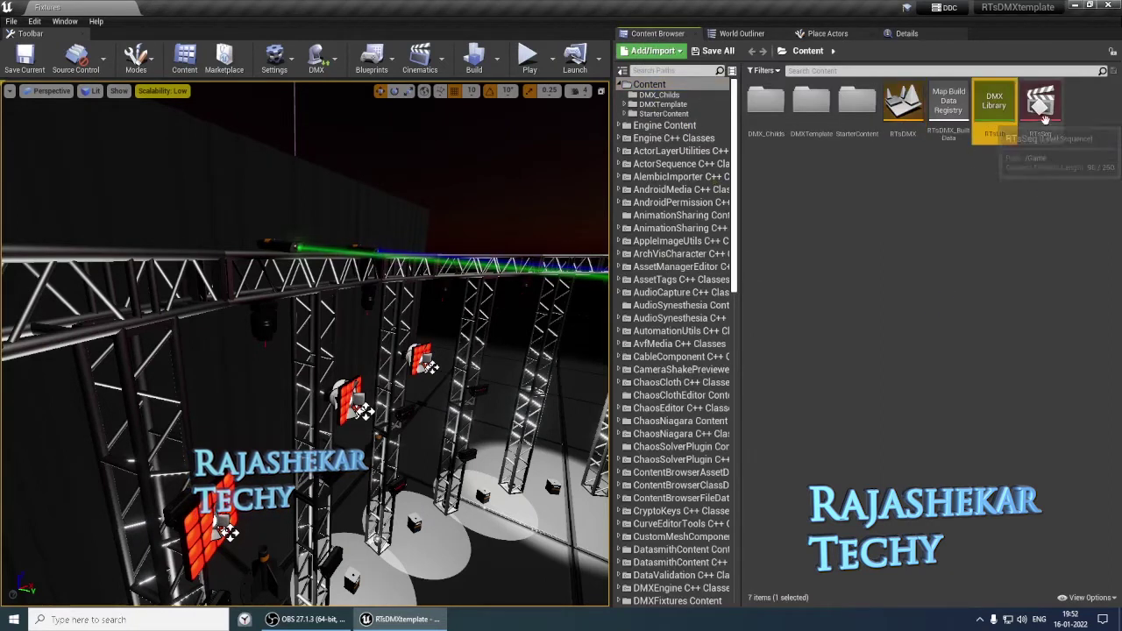
{"action": "left_click", "coordinate": [1041, 109]}
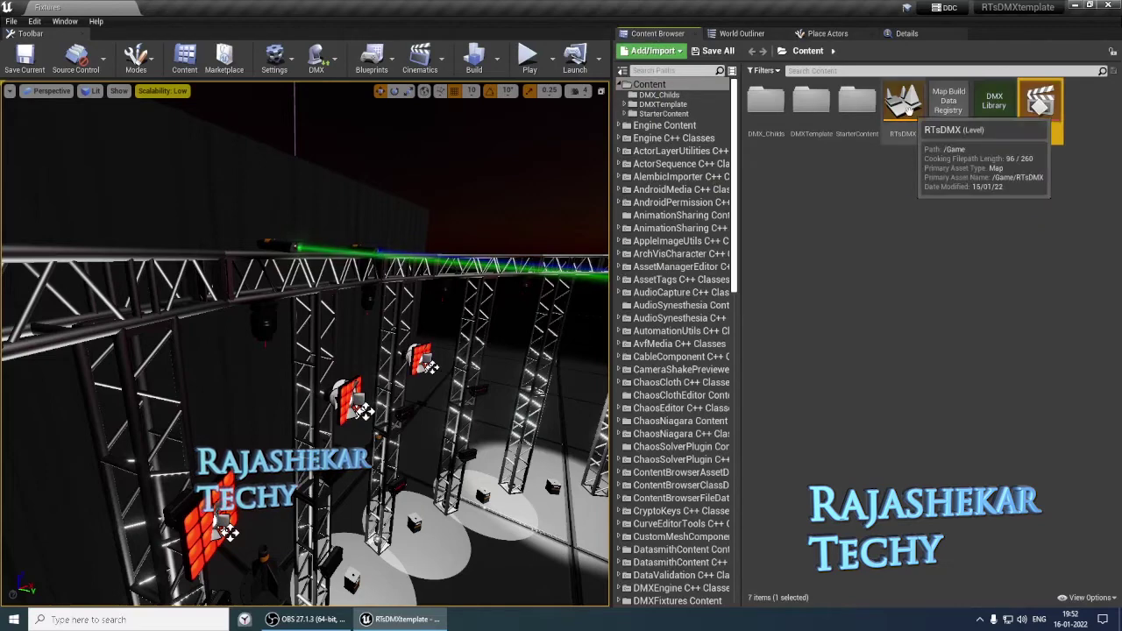
{"action": "double_click", "coordinate": [903, 110]}
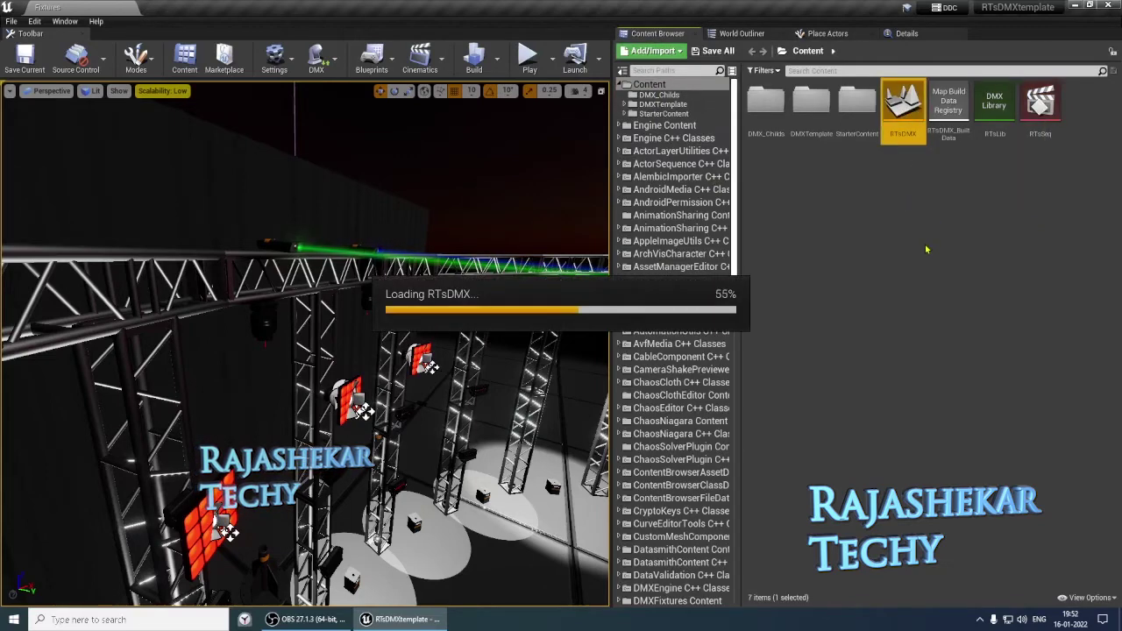
{"action": "scroll", "coordinate": [386, 336], "scroll_direction": "down", "scroll_amount": 5}
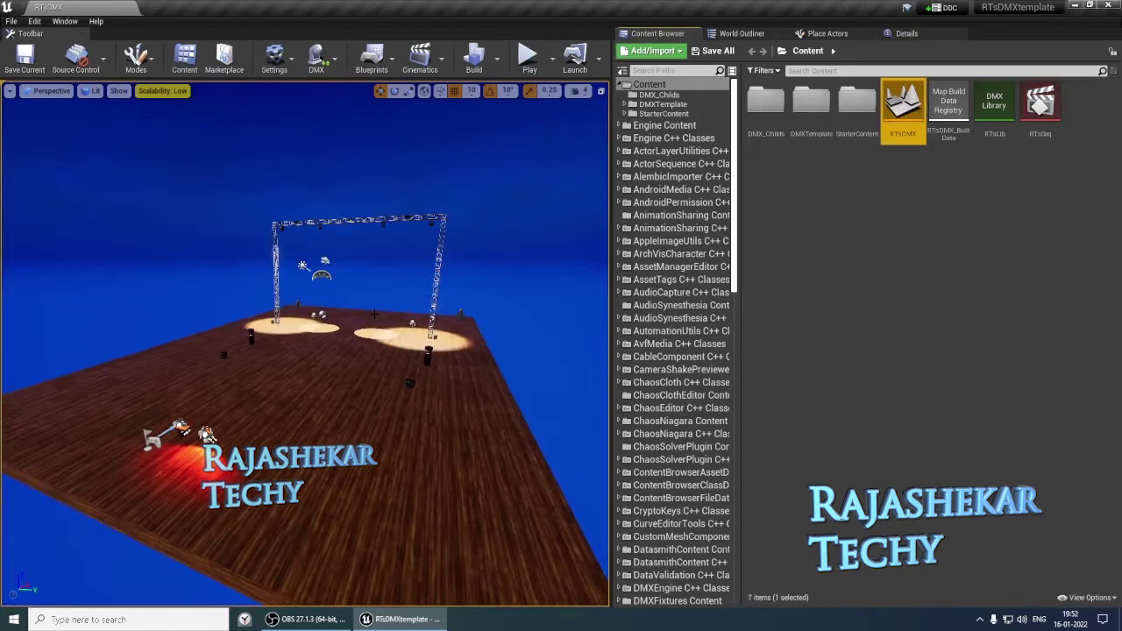
Expand DMX Lights and Default Stuffs, select all 19 lights, and frame the Floor and truss.
{"action": "right_click_drag", "start_coordinate": [386, 336], "coordinate": [461, 340]}
{"action": "left_click", "coordinate": [741, 33]}
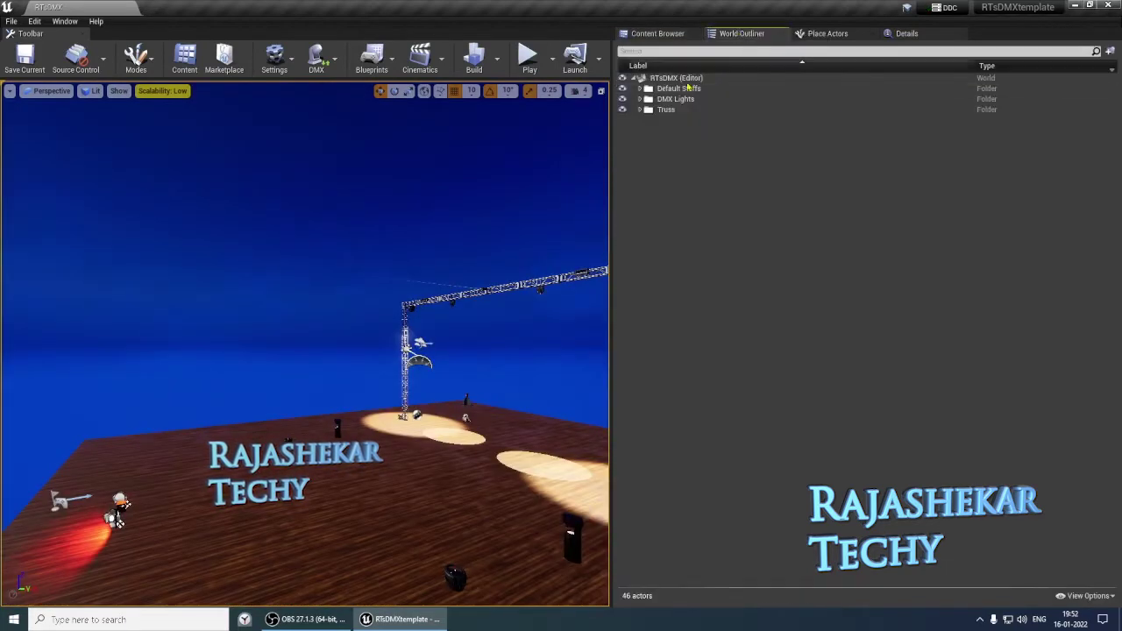
{"action": "left_click", "coordinate": [643, 99]}
{"action": "left_click", "coordinate": [710, 110]}
{"action": "left_click", "coordinate": [701, 310], "text": "shift"}
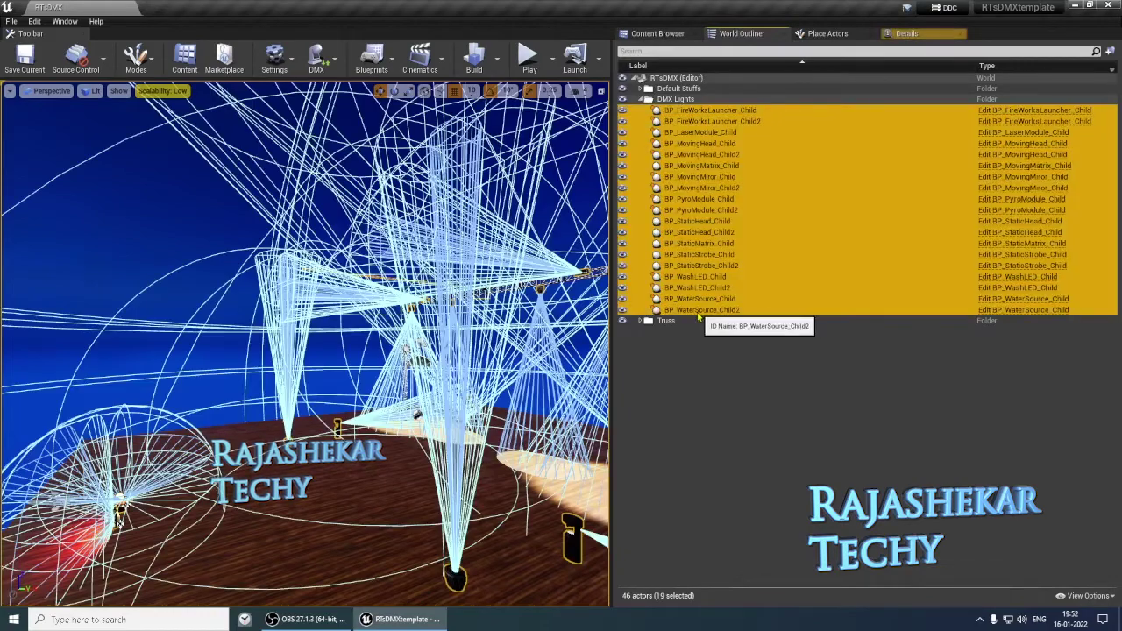
{"action": "left_click", "coordinate": [642, 88]}
{"action": "double_click", "coordinate": [673, 109]}
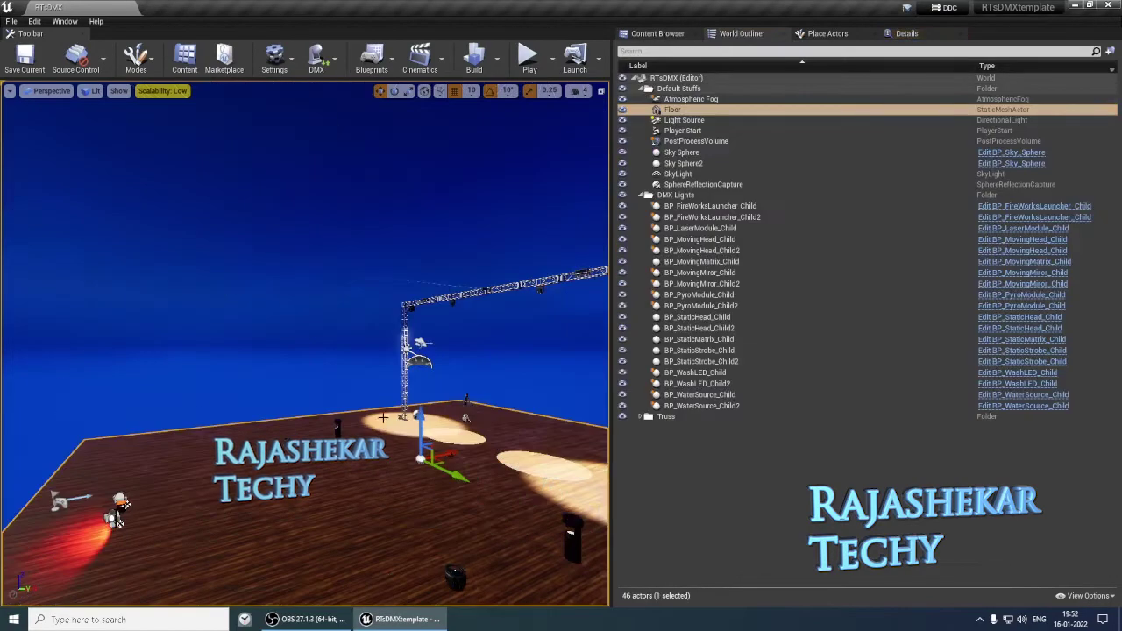
{"action": "right_click_drag", "start_coordinate": [395, 350], "coordinate": [412, 333]}
{"action": "key", "text": "f"}
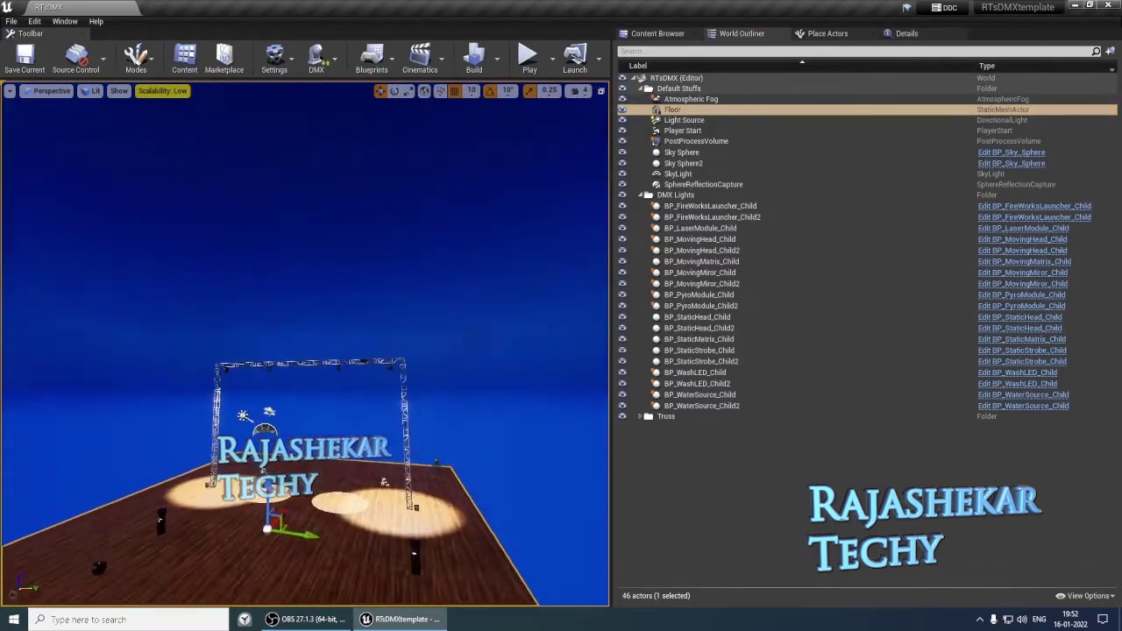
{"action": "right_click_drag", "start_coordinate": [307, 351], "coordinate": [263, 292]}
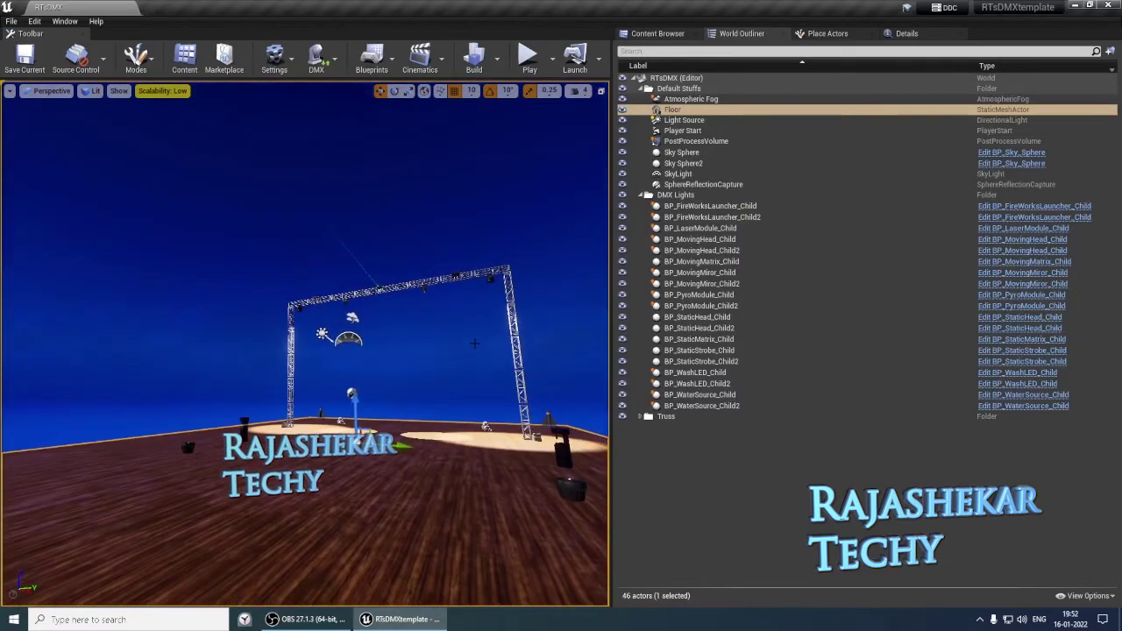
Collapse the DMX Lights and Default Stuffs folders in the World Outliner.
{"action": "double_click", "coordinate": [677, 89]}
{"action": "double_click", "coordinate": [673, 100]}
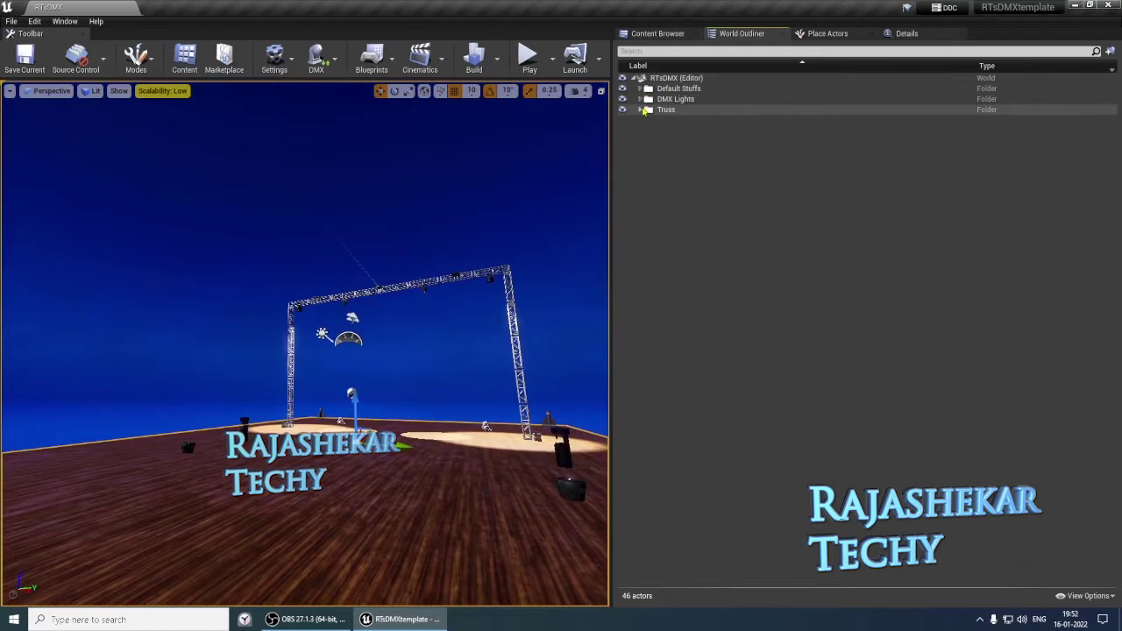
{"action": "left_click", "coordinate": [675, 90]}
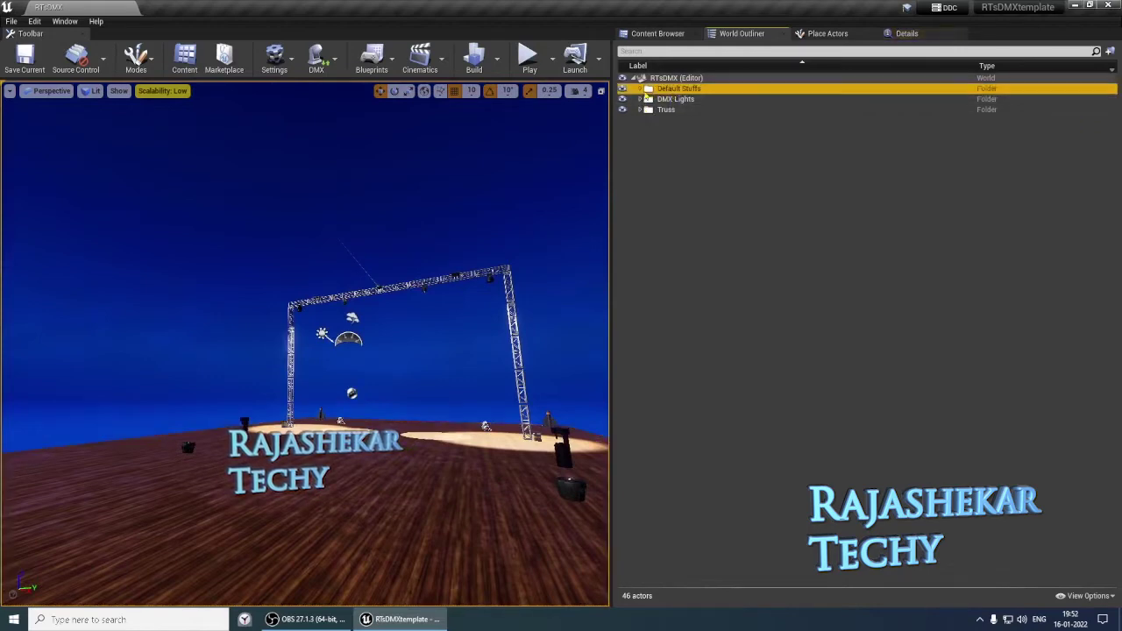
{"action": "left_click", "coordinate": [641, 89]}
{"action": "left_click", "coordinate": [641, 89]}
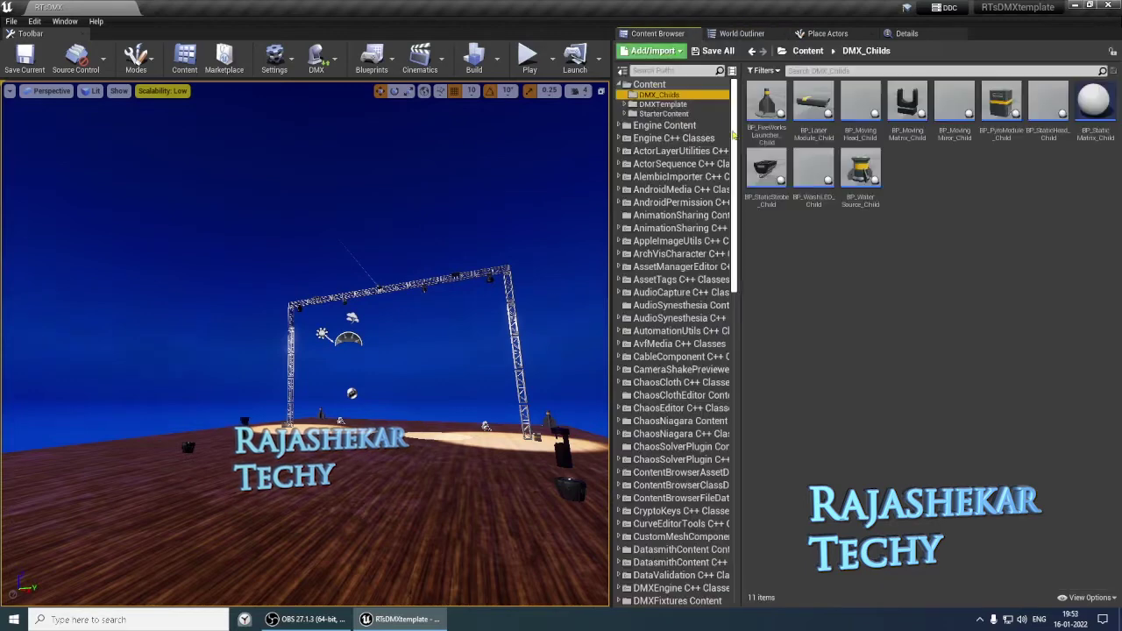
{"action": "left_click", "coordinate": [658, 33]}
{"action": "left_click", "coordinate": [650, 84]}
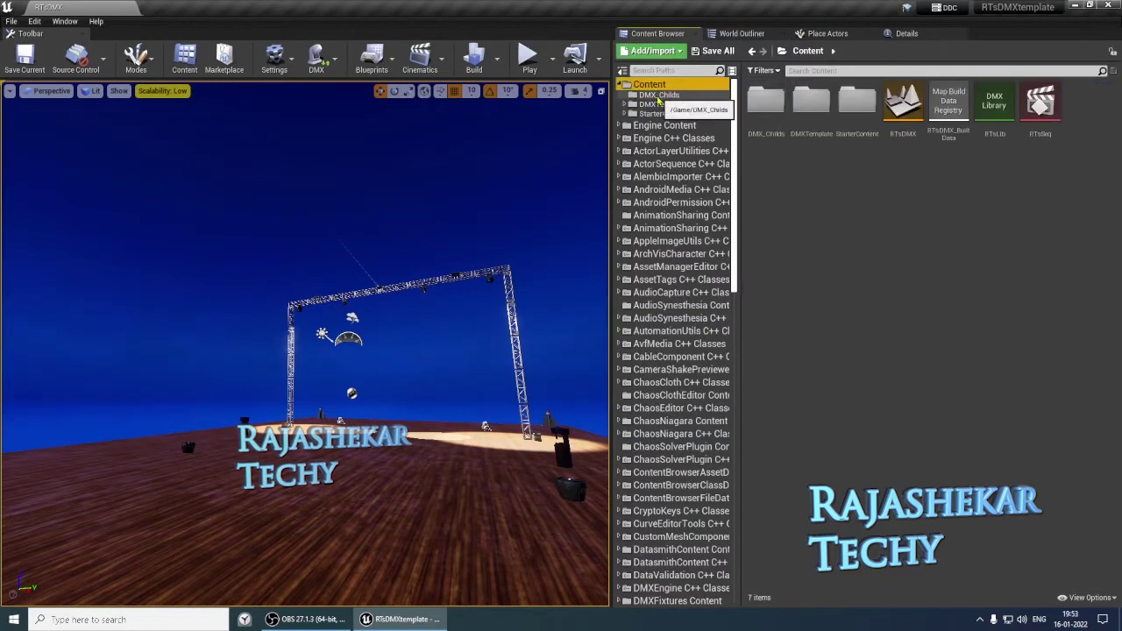
{"action": "left_click", "coordinate": [657, 95]}
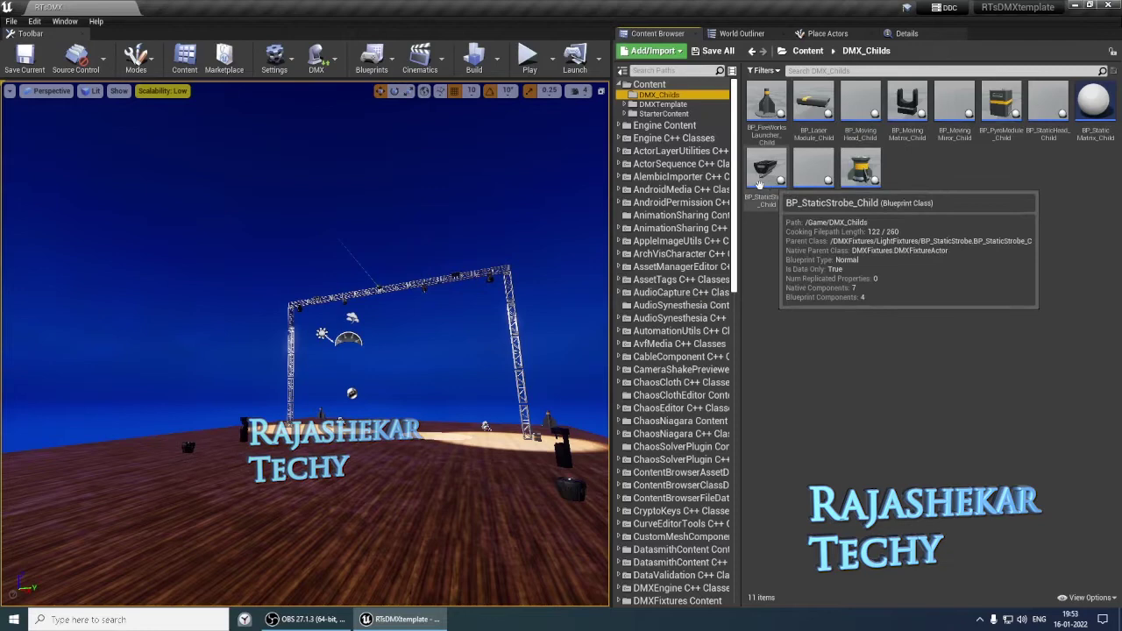
{"action": "scroll", "coordinate": [674, 412], "scroll_direction": "down", "scroll_amount": 5}
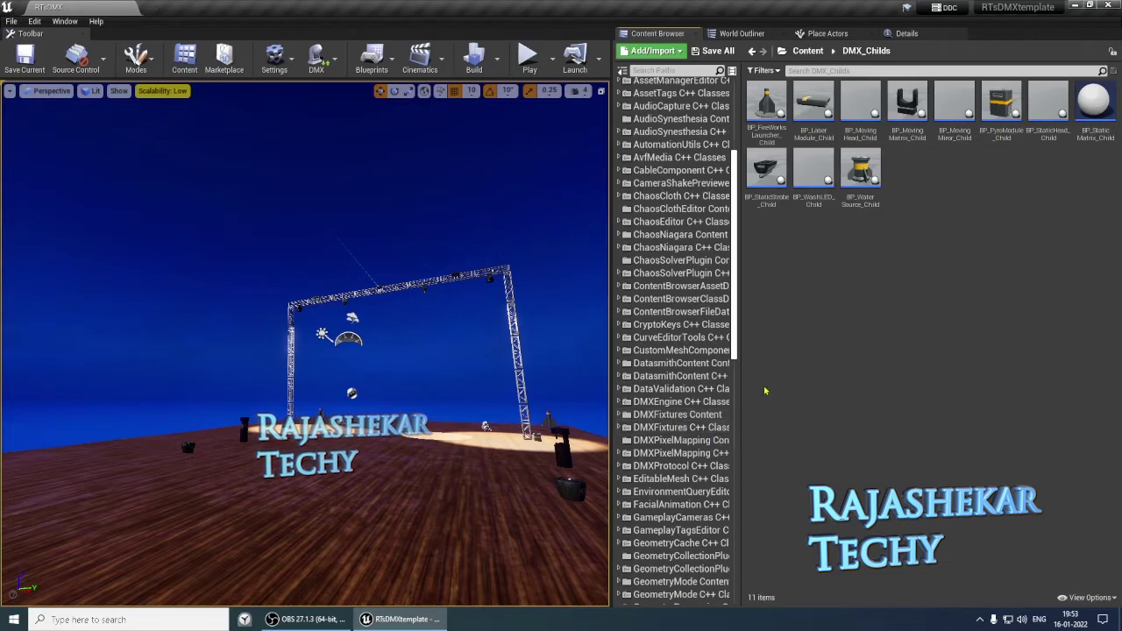
{"action": "right_click_drag", "start_coordinate": [7, 539], "coordinate": [7, 540]}
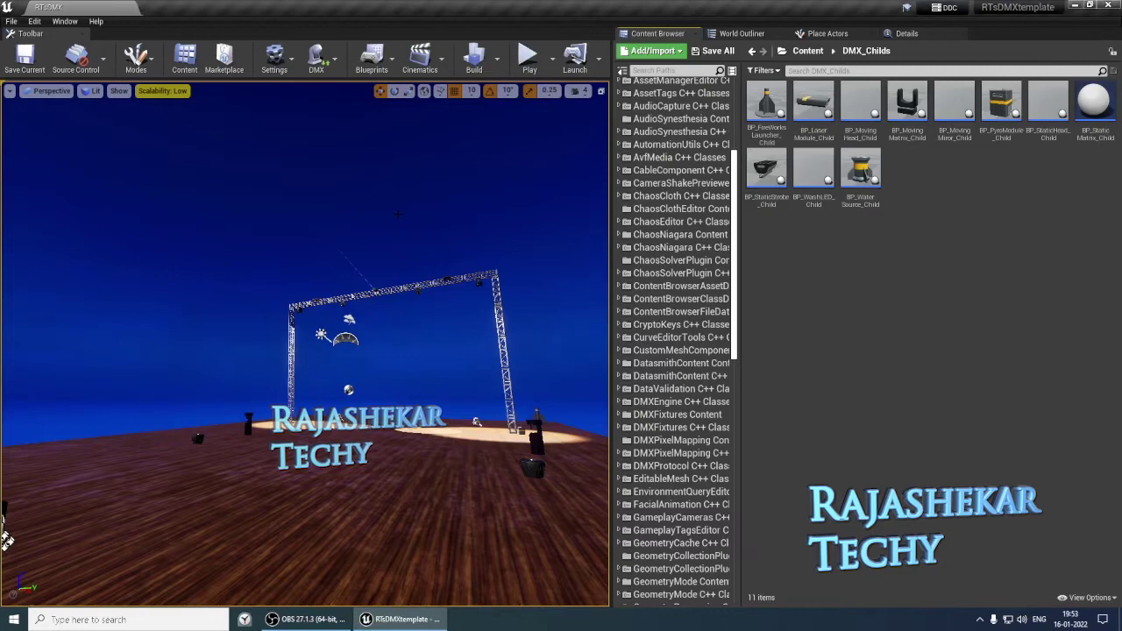
Open the DMX Plugin project settings and expand Input Ports element 0 to view its fields.
{"action": "left_click", "coordinate": [34, 21]}
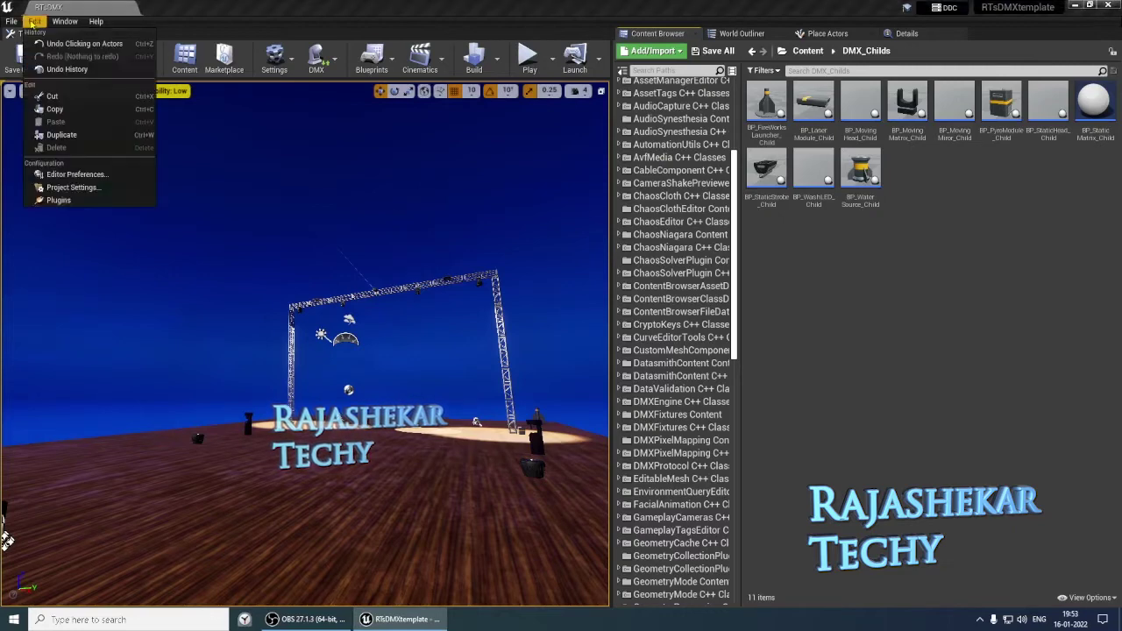
{"action": "left_click", "coordinate": [74, 186]}
{"action": "scroll", "coordinate": [224, 267], "scroll_direction": "down", "scroll_amount": 1}
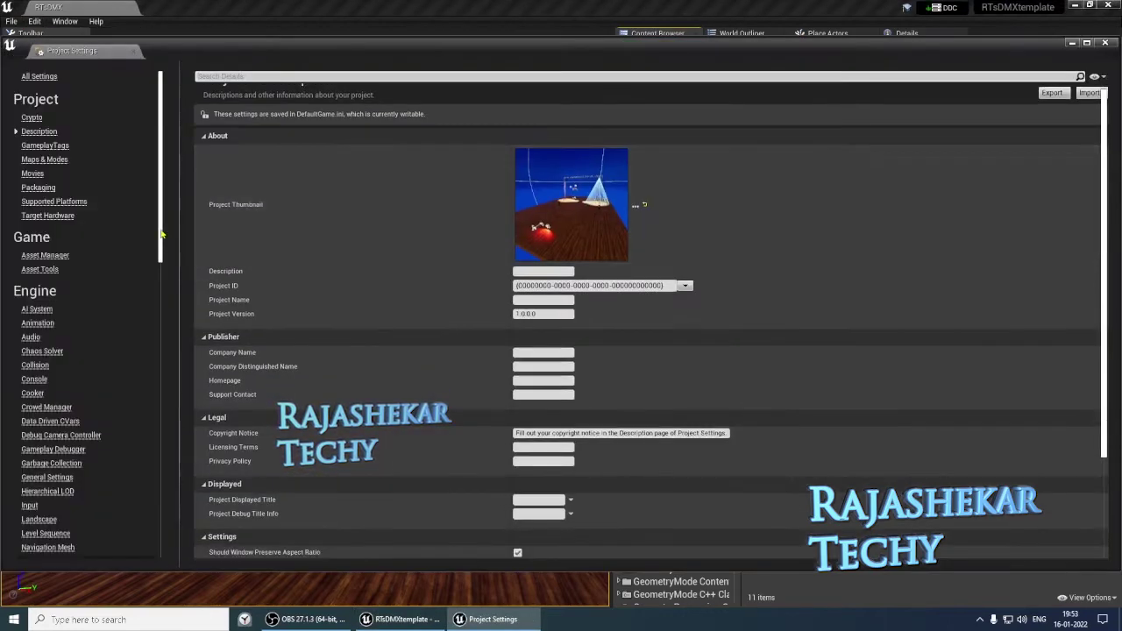
{"action": "scroll", "coordinate": [70, 394], "scroll_direction": "down", "scroll_amount": 10}
{"action": "left_click", "coordinate": [51, 465]}
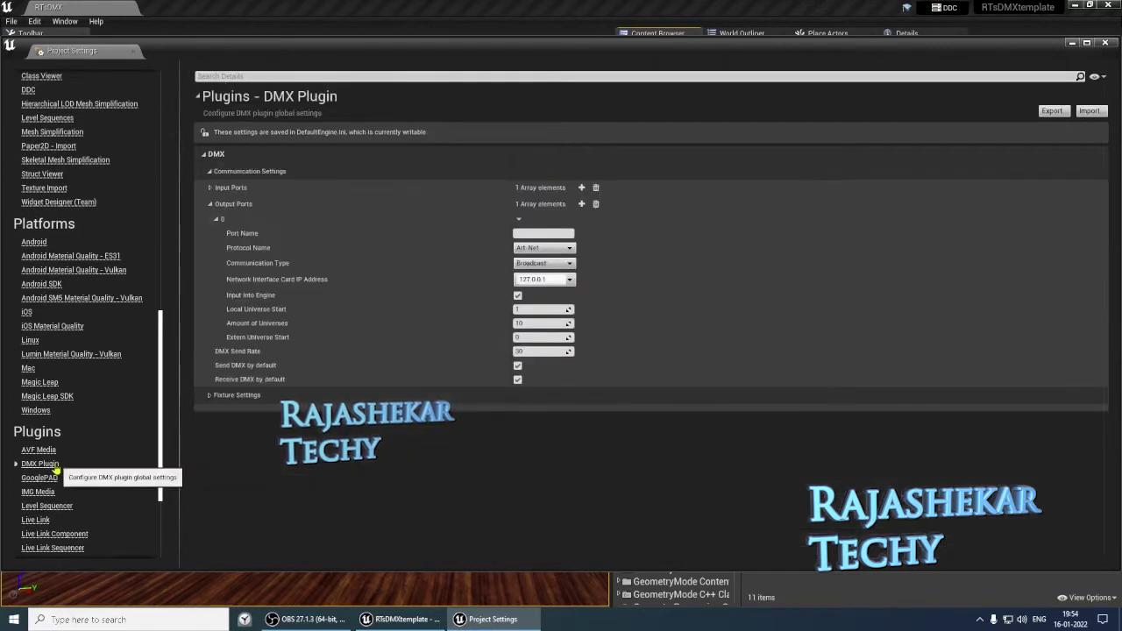
{"action": "left_click", "coordinate": [210, 187]}
{"action": "left_click", "coordinate": [216, 204]}
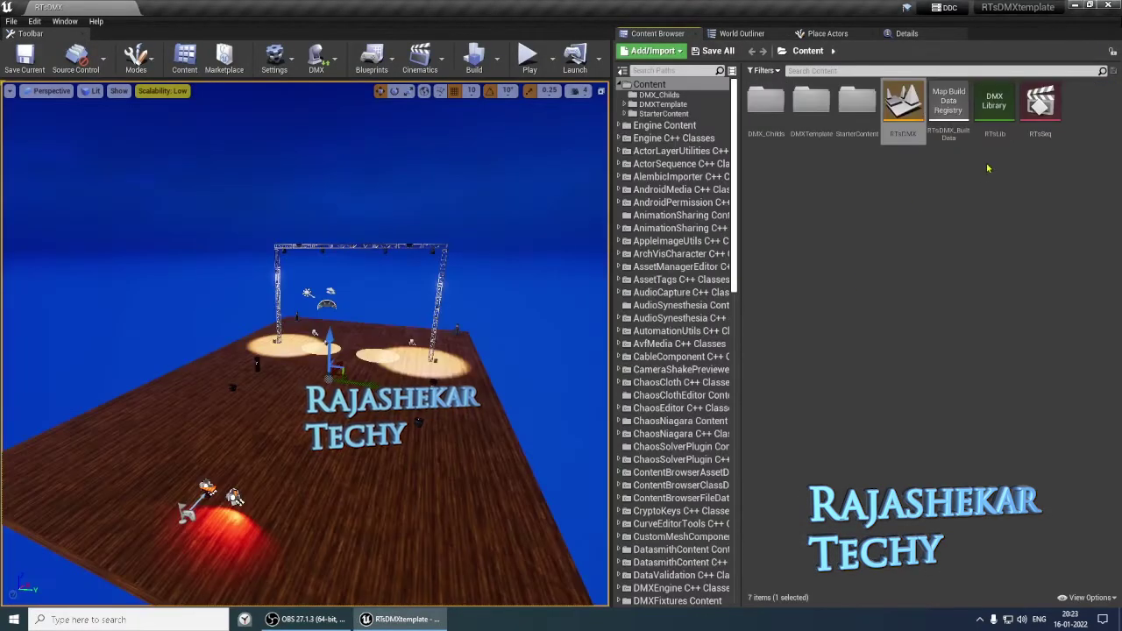
Open the RTsLib DMX library, glance at Fixture Types, then return to Library Settings.
{"action": "double_click", "coordinate": [994, 107]}
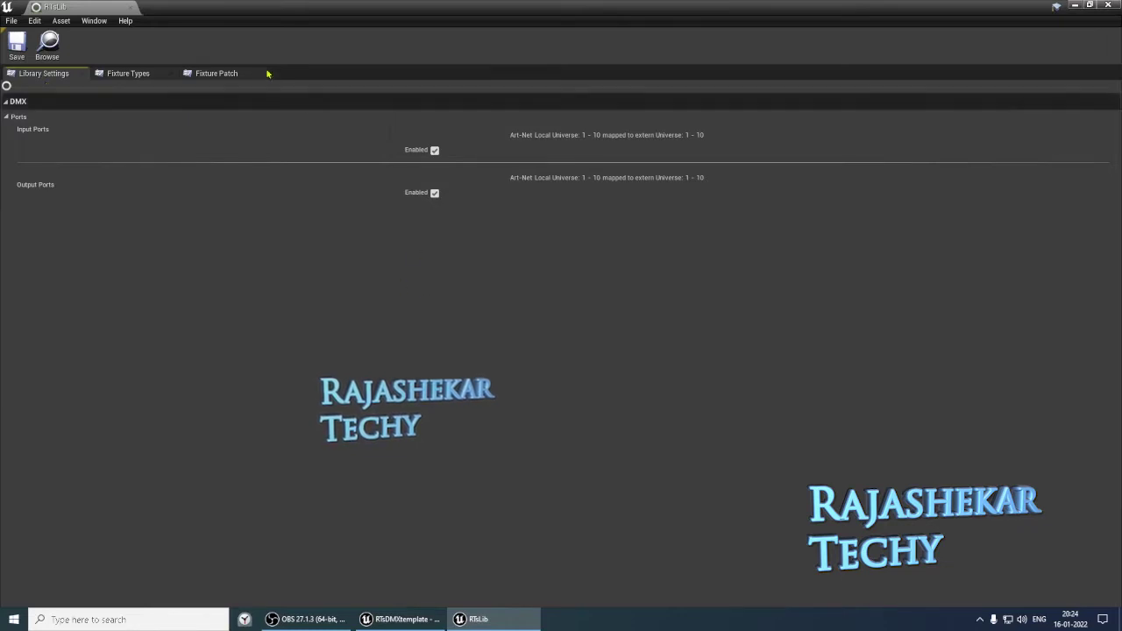
{"action": "left_click", "coordinate": [128, 73]}
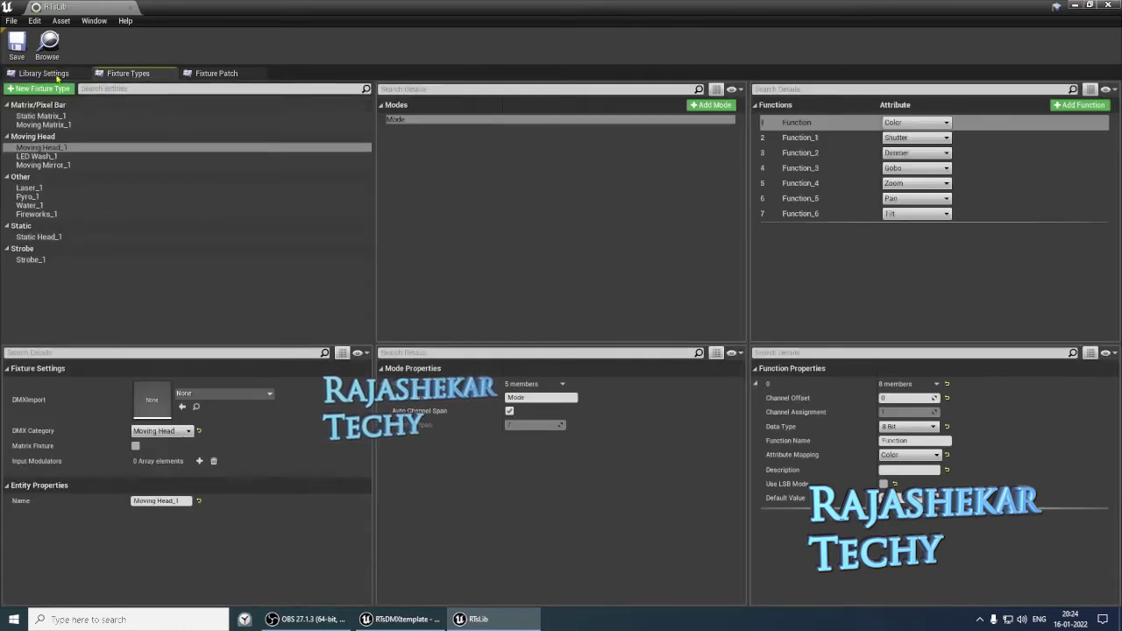
{"action": "left_click", "coordinate": [44, 73]}
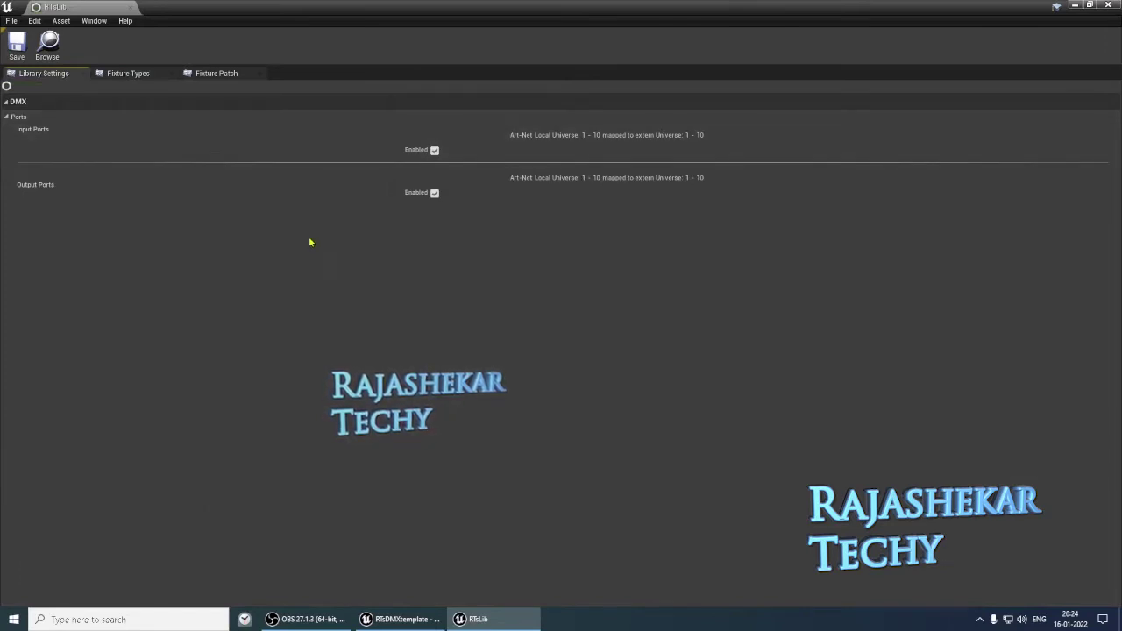
Inspect the Static Matrix_1 and Moving Mirror_1 fixture types, then show the Fixture Patch page.
{"action": "left_click", "coordinate": [123, 76]}
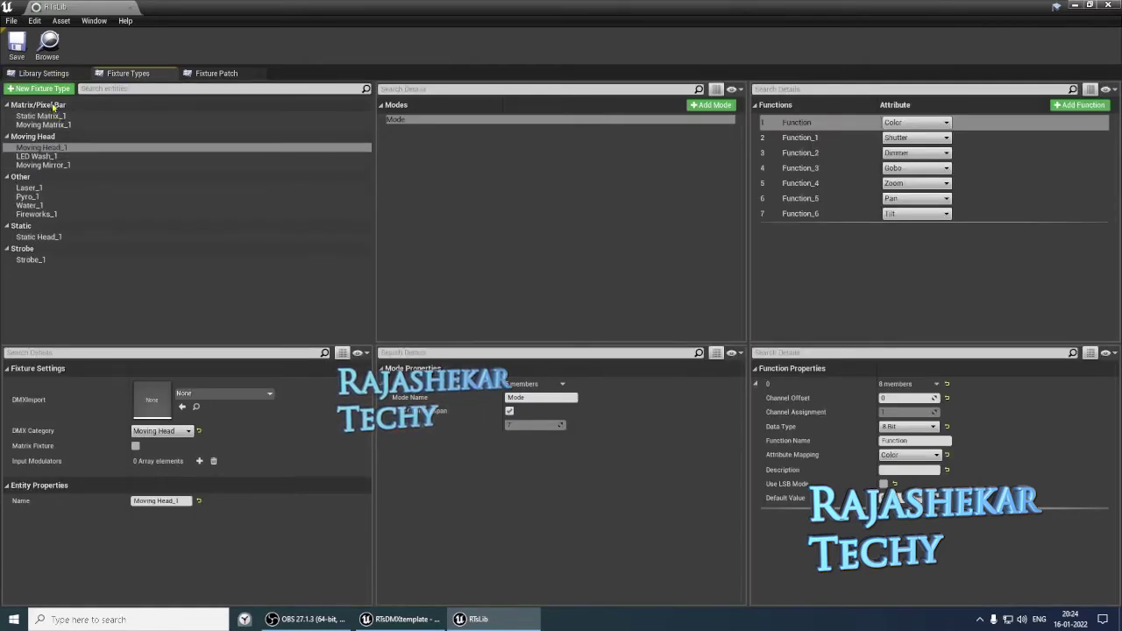
{"action": "left_click", "coordinate": [51, 116]}
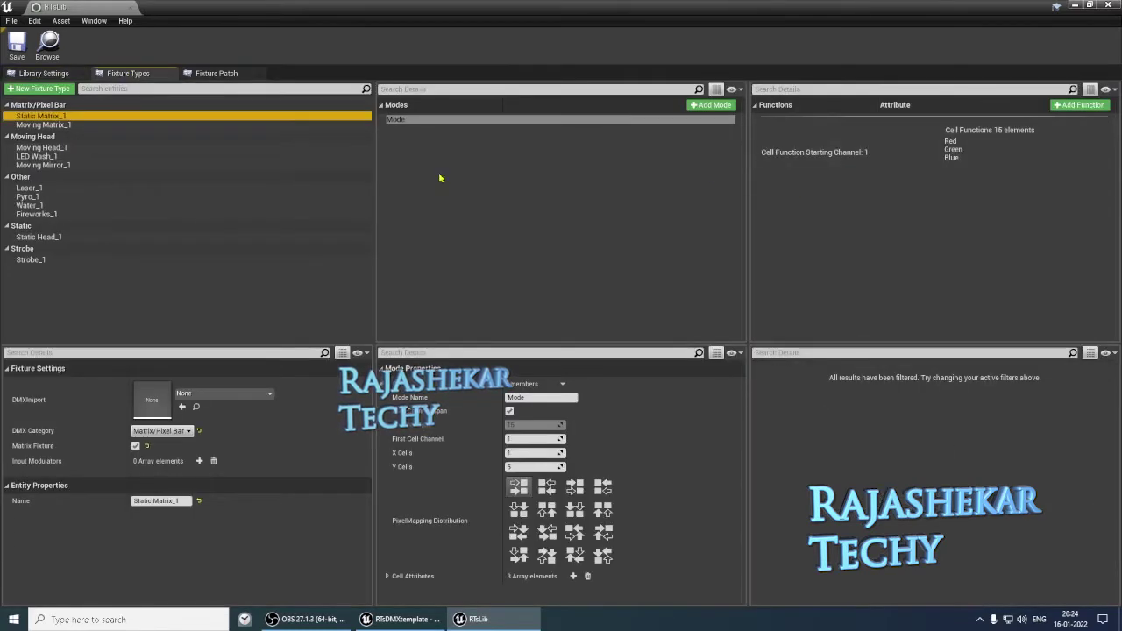
{"action": "left_click", "coordinate": [42, 164]}
{"action": "left_click", "coordinate": [48, 117]}
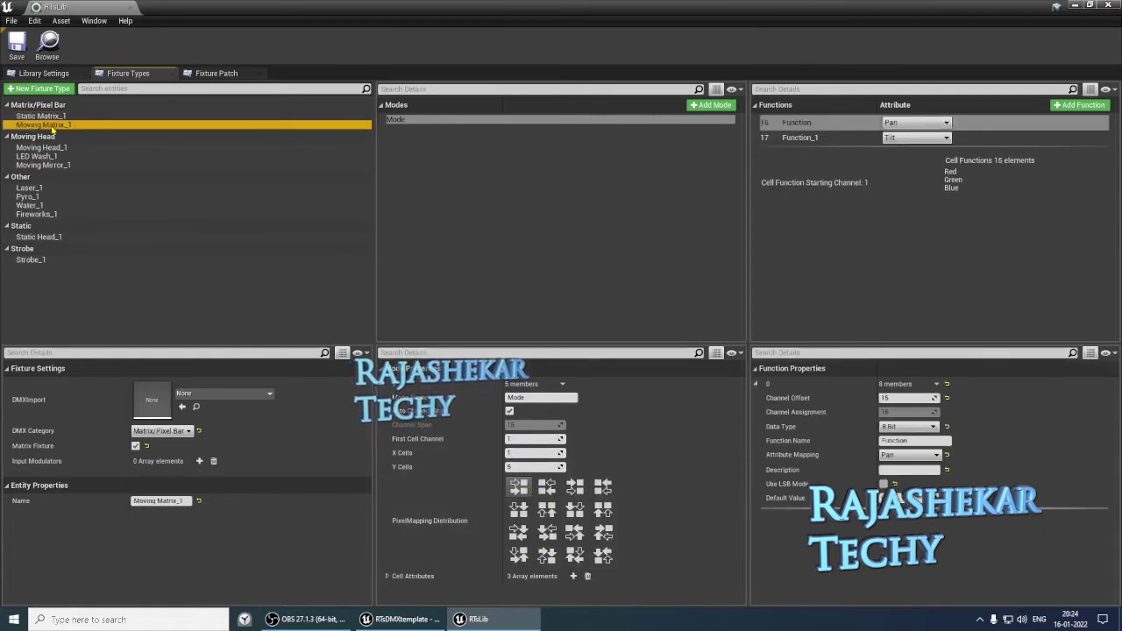
{"action": "left_click", "coordinate": [66, 178]}
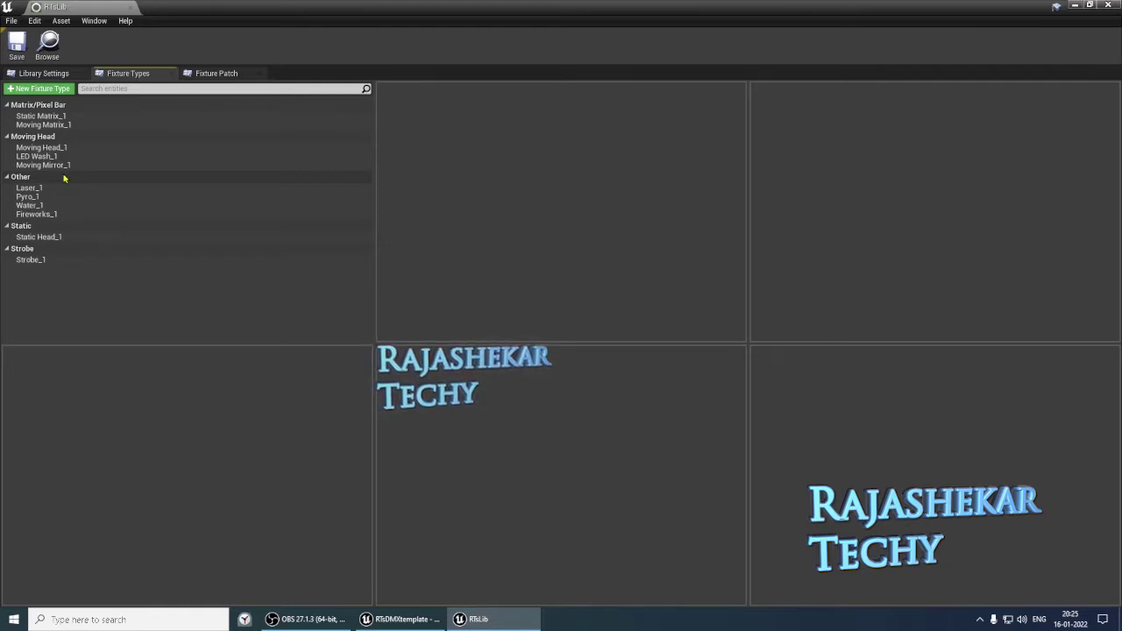
{"action": "left_click", "coordinate": [216, 72]}
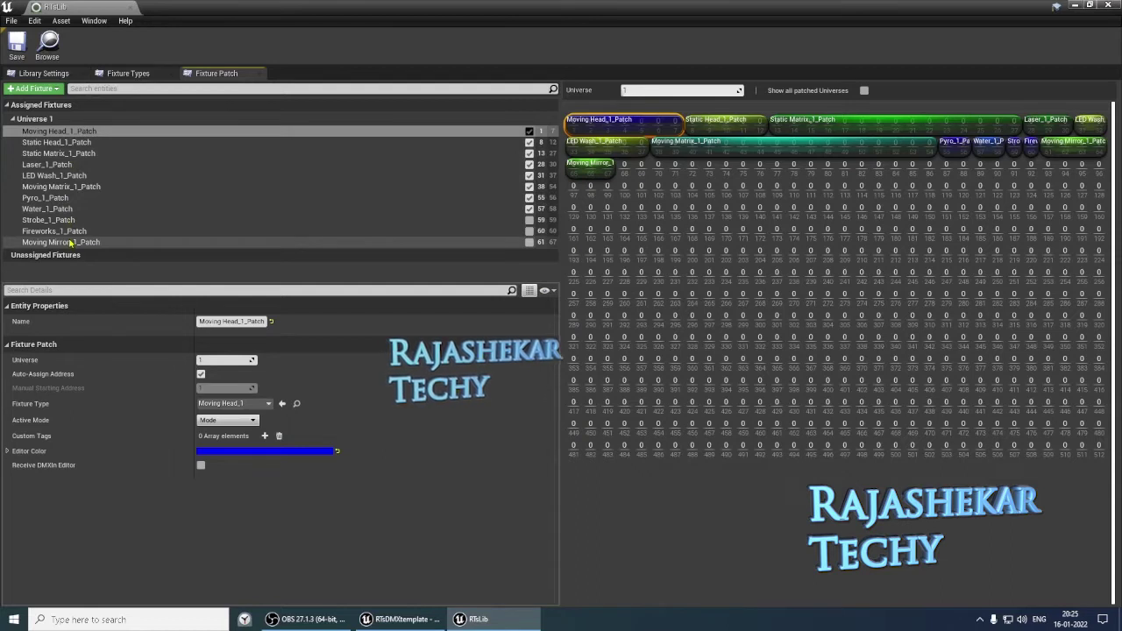
{"action": "left_click", "coordinate": [119, 74]}
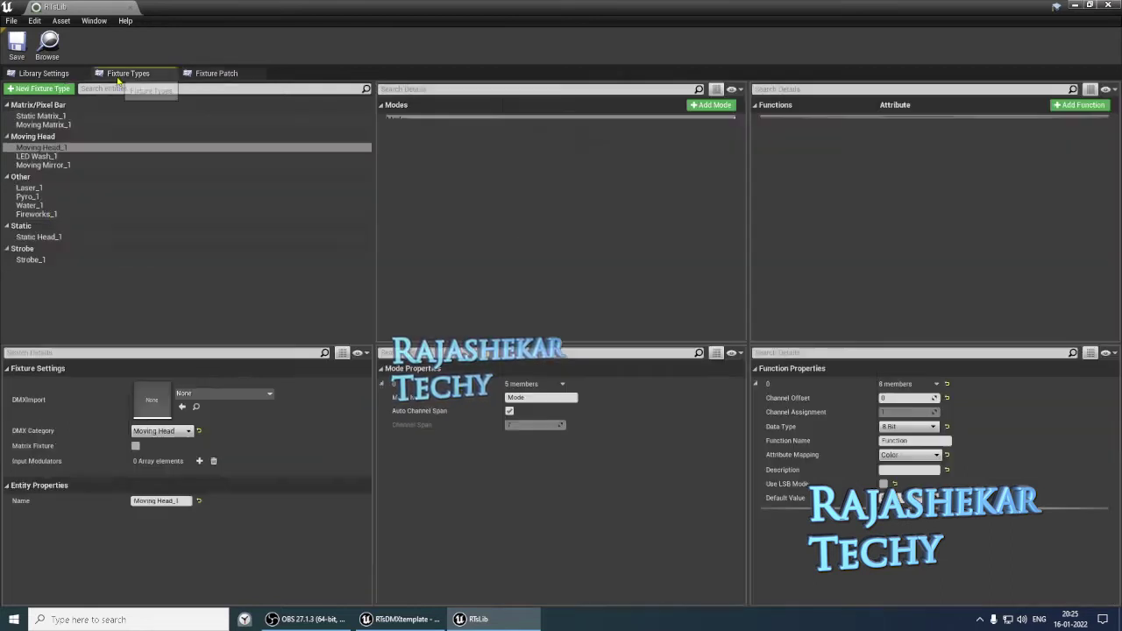
{"action": "left_click", "coordinate": [50, 260]}
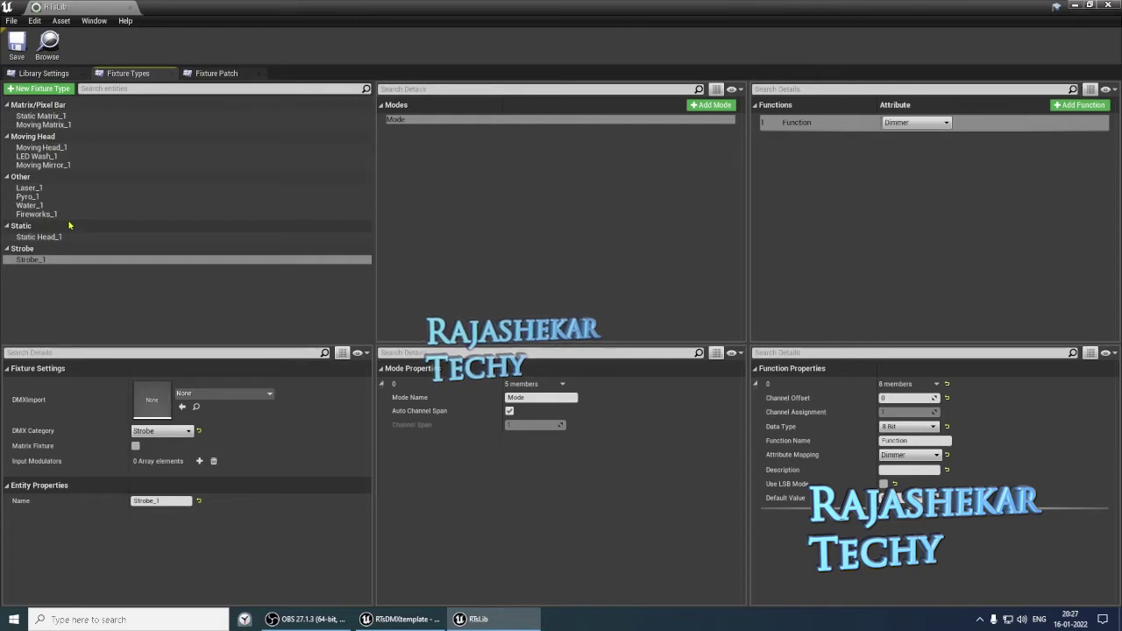
{"action": "left_click", "coordinate": [216, 73]}
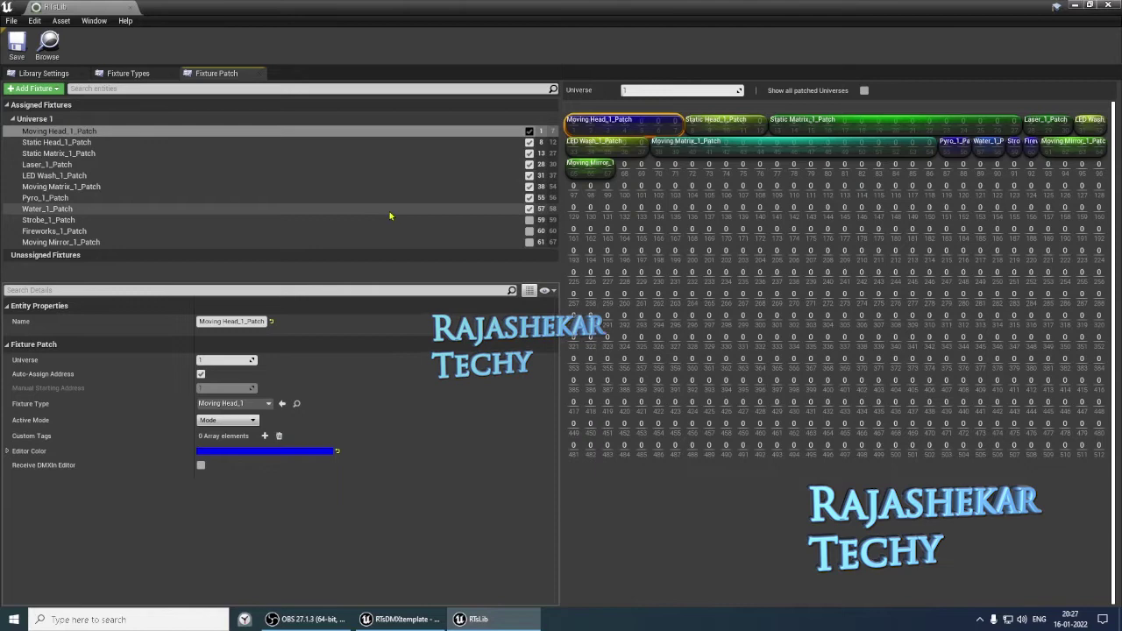
{"action": "left_click", "coordinate": [133, 74]}
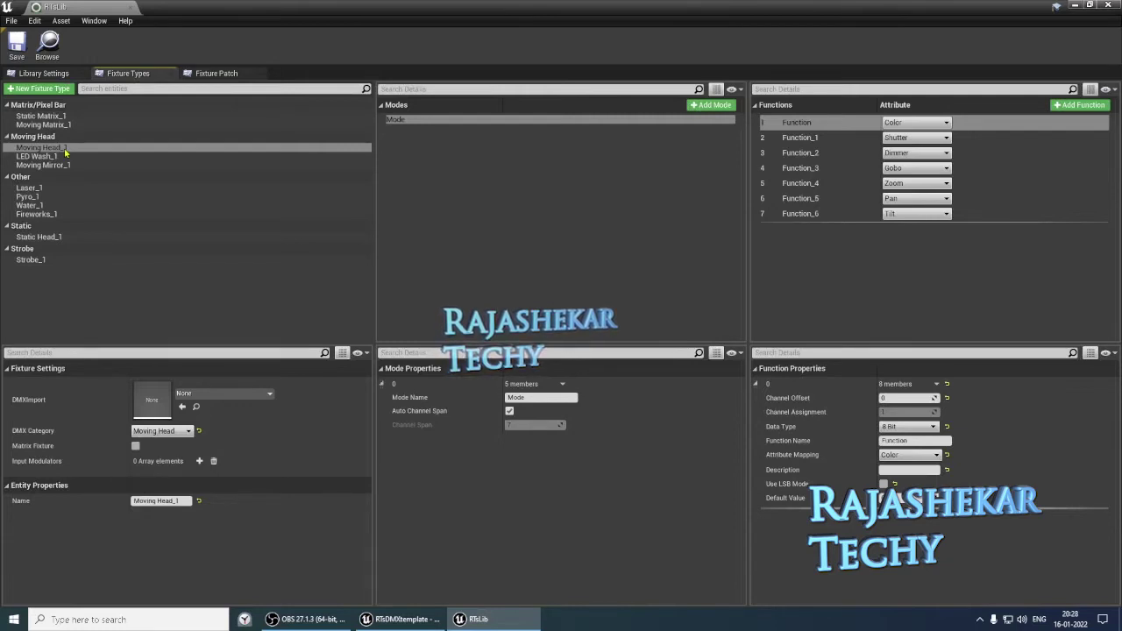
{"action": "left_click", "coordinate": [216, 74]}
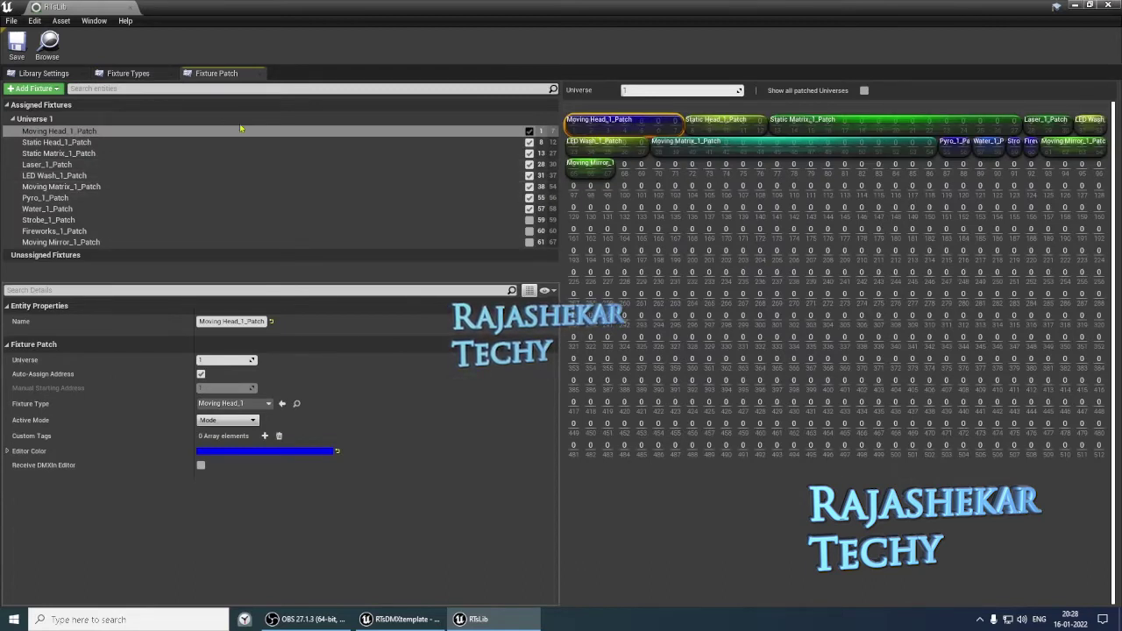
Check the Add Fixture list without adding anything, then save and close the RTsLib library.
{"action": "left_click", "coordinate": [128, 74]}
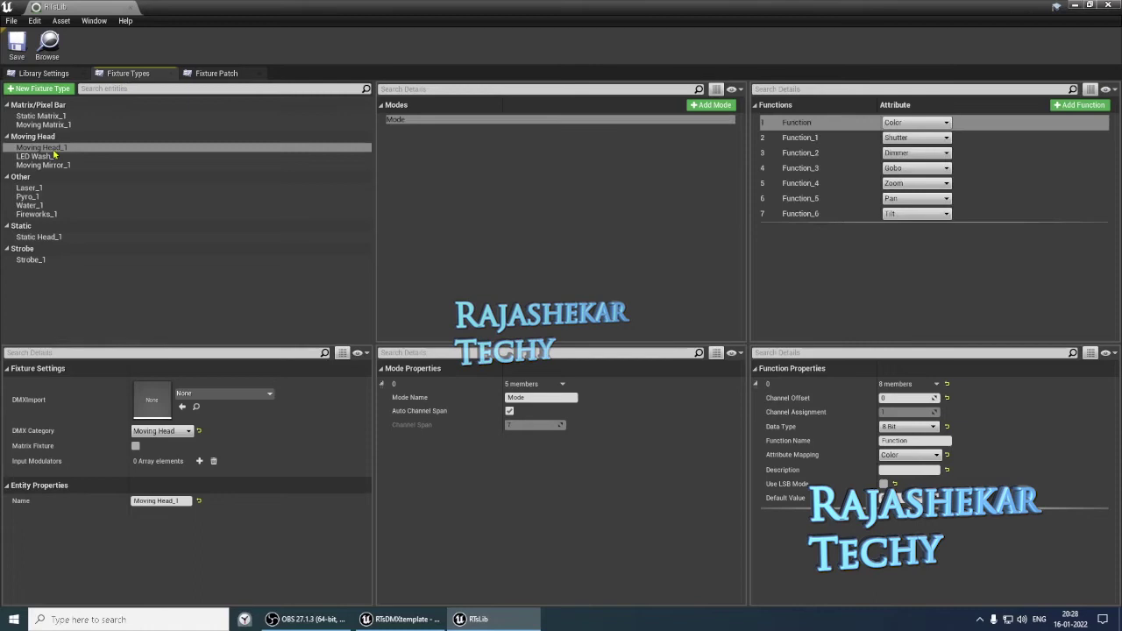
{"action": "left_click", "coordinate": [215, 74]}
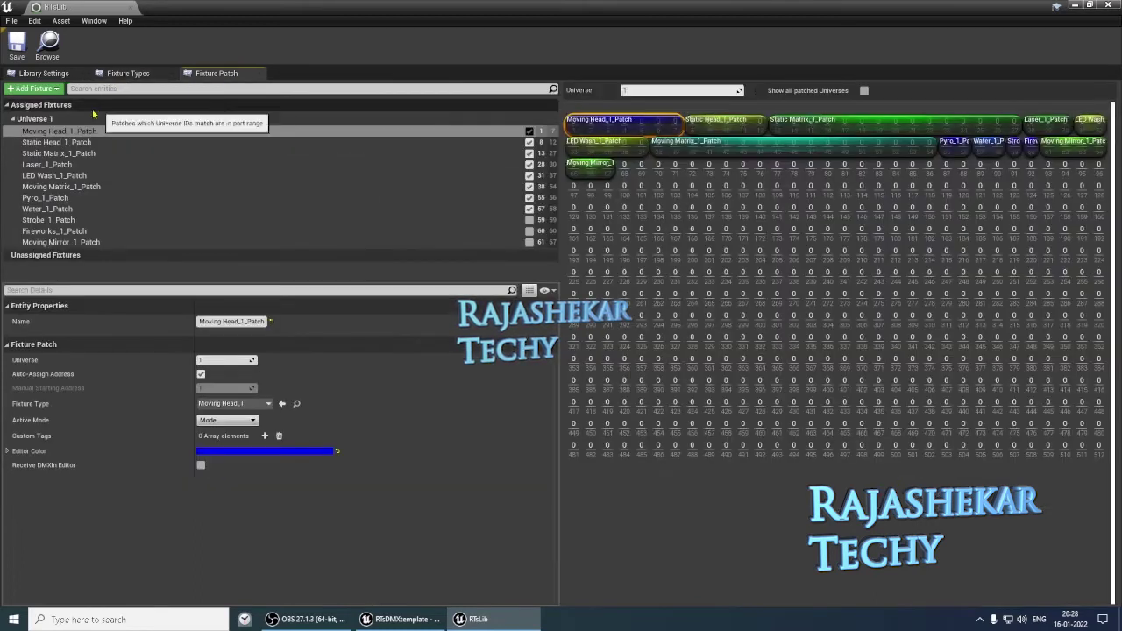
{"action": "left_click", "coordinate": [33, 89]}
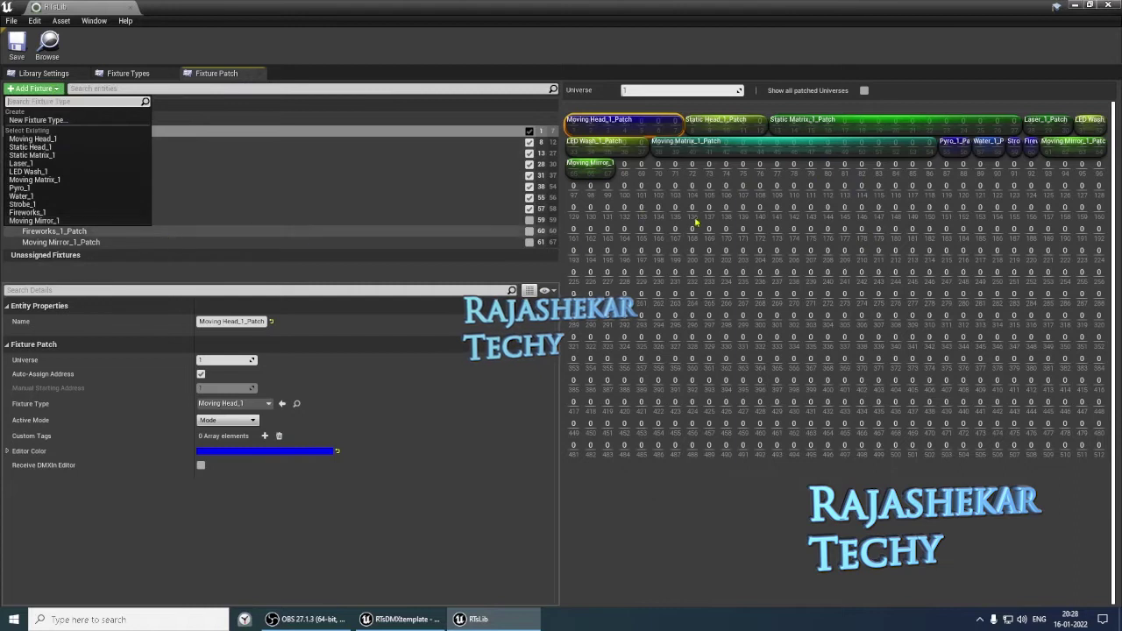
{"action": "left_click", "coordinate": [664, 167]}
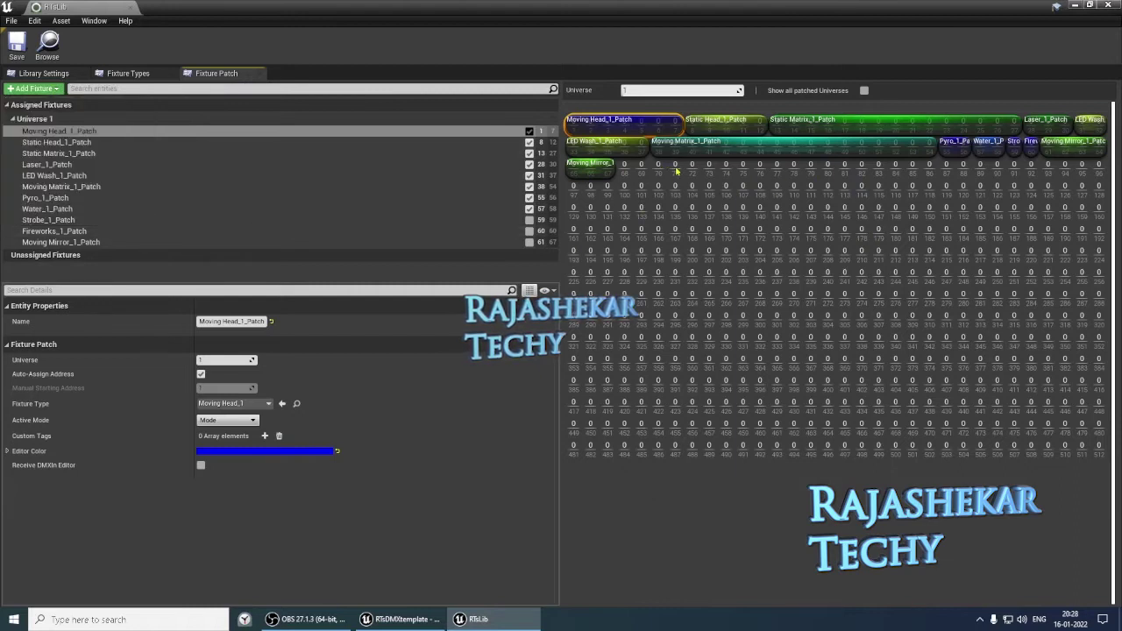
{"action": "left_click", "coordinate": [17, 54]}
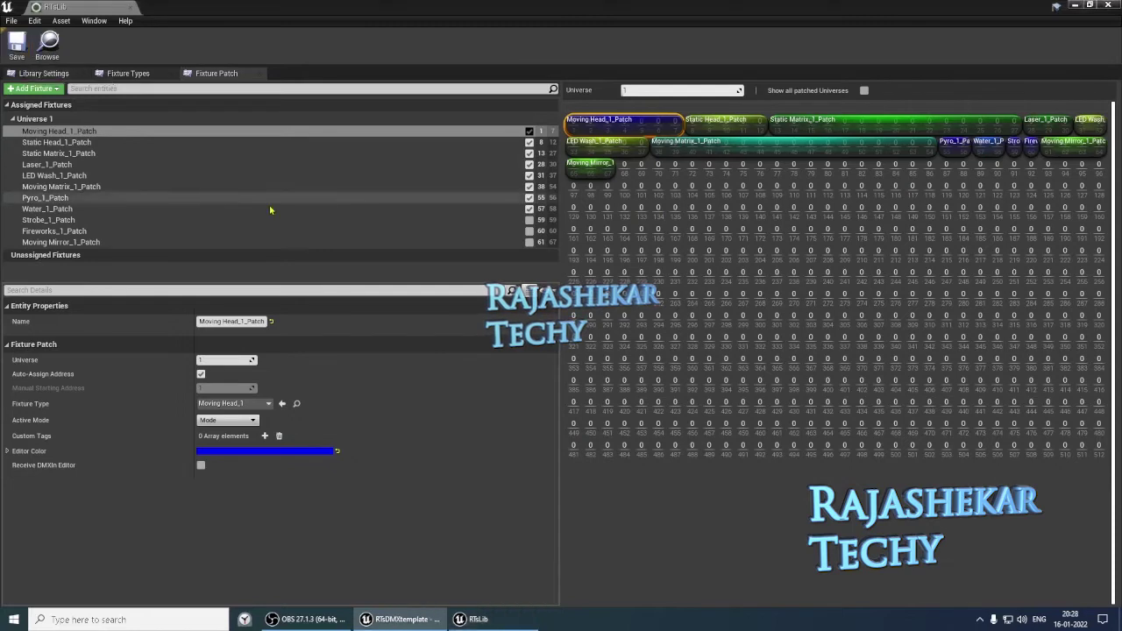
{"action": "left_click", "coordinate": [1109, 6]}
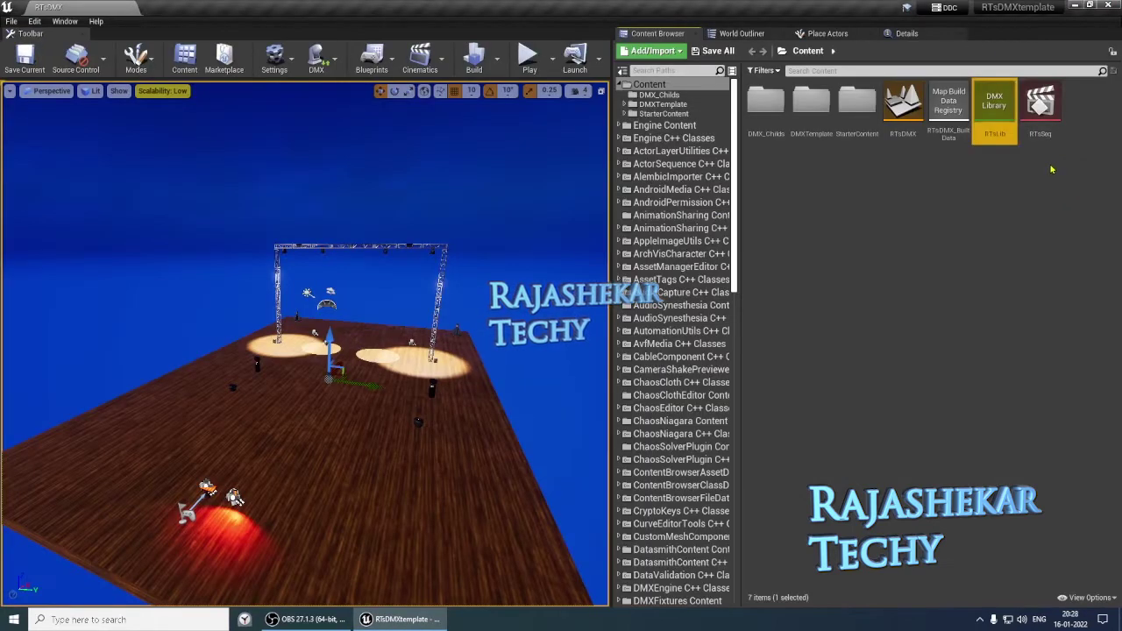
Open RTsSeq and use +Patch > Add all Patches on the RTsLib track.
{"action": "double_click", "coordinate": [1040, 107]}
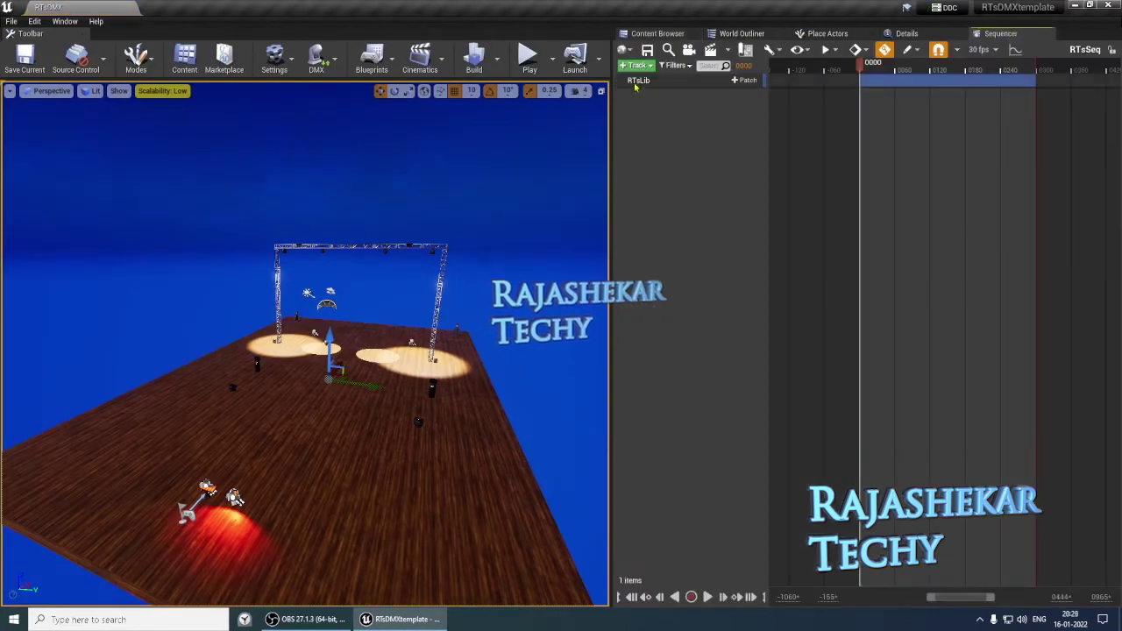
{"action": "left_click", "coordinate": [684, 79]}
{"action": "left_click", "coordinate": [747, 81]}
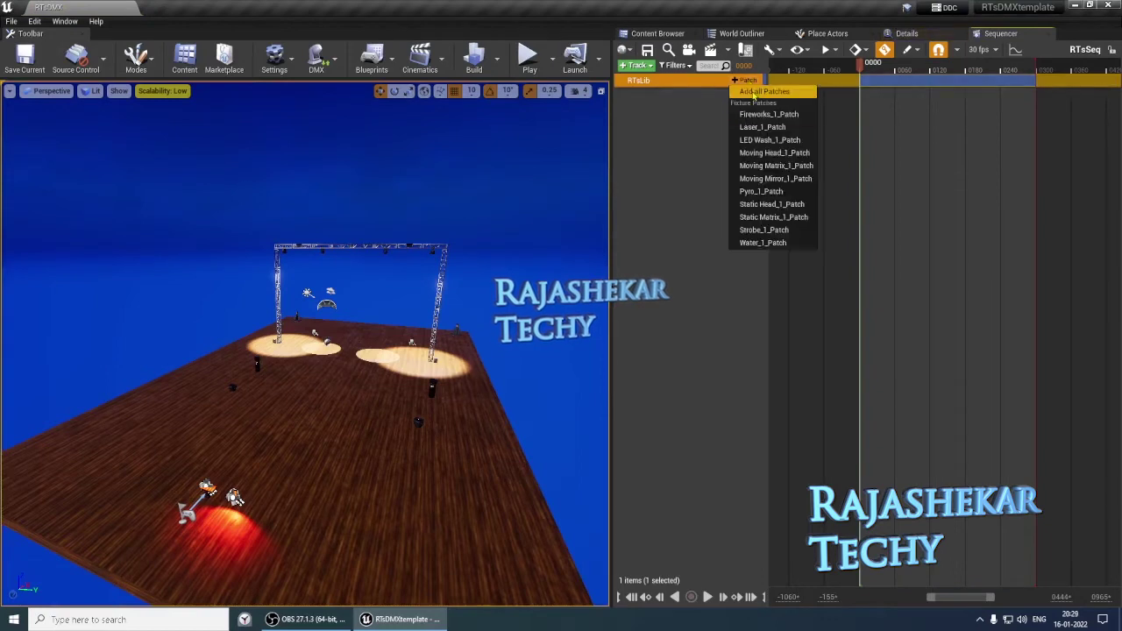
{"action": "left_click", "coordinate": [754, 93]}
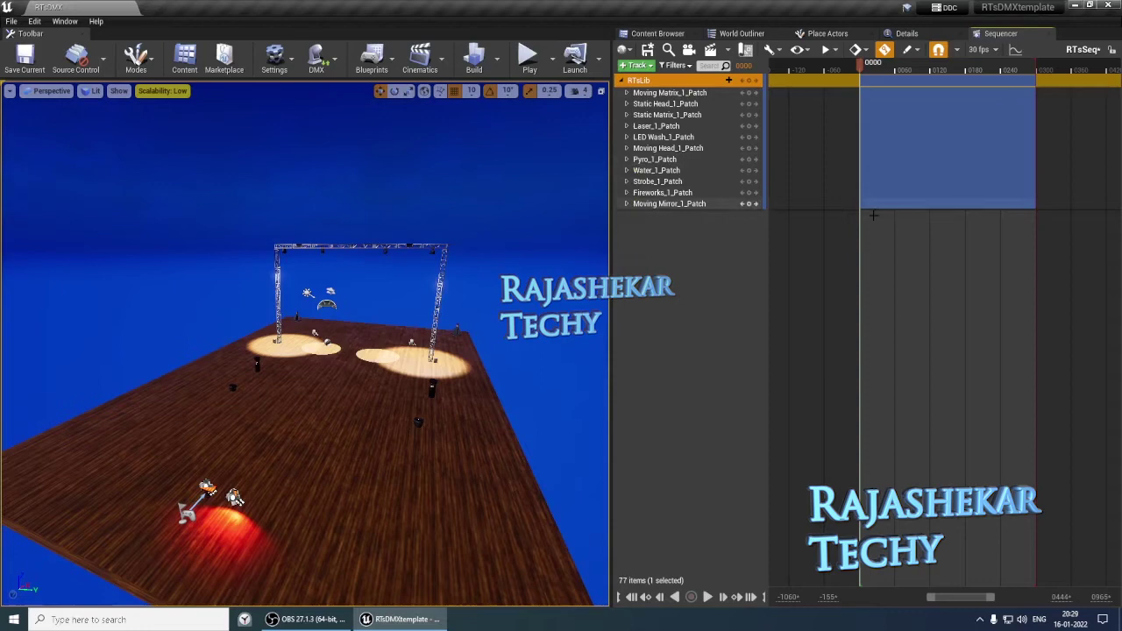
Expand and collapse the Moving Matrix_1, Static Head_1, Laser_1 and Moving Head_1 patch tracks.
{"action": "left_click", "coordinate": [626, 92]}
{"action": "left_click", "coordinate": [626, 235]}
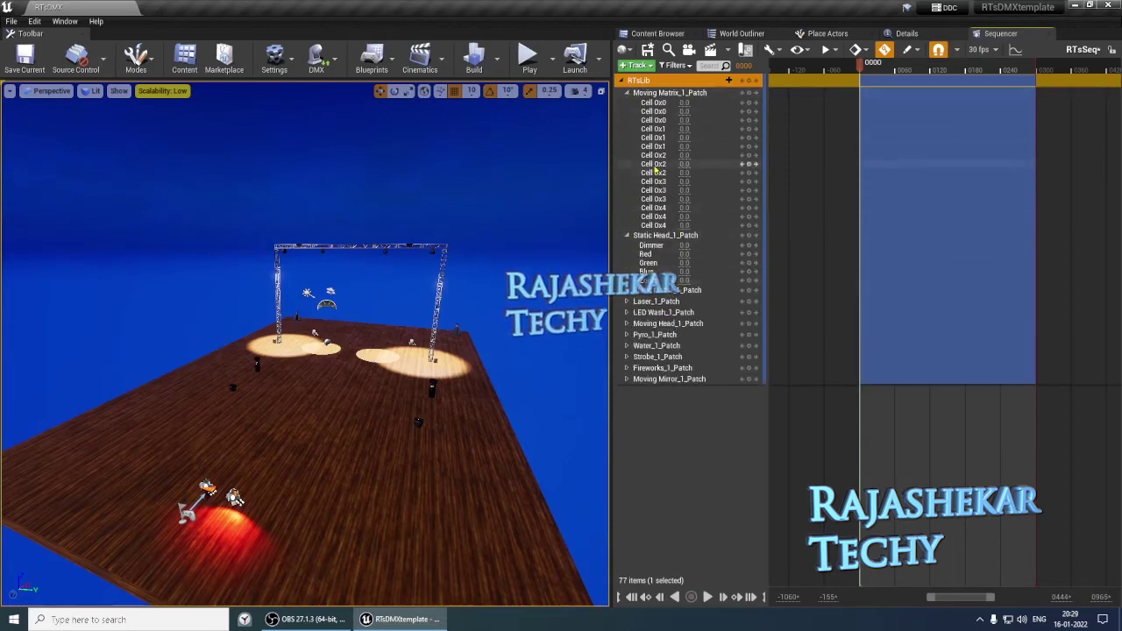
{"action": "left_click", "coordinate": [626, 300]}
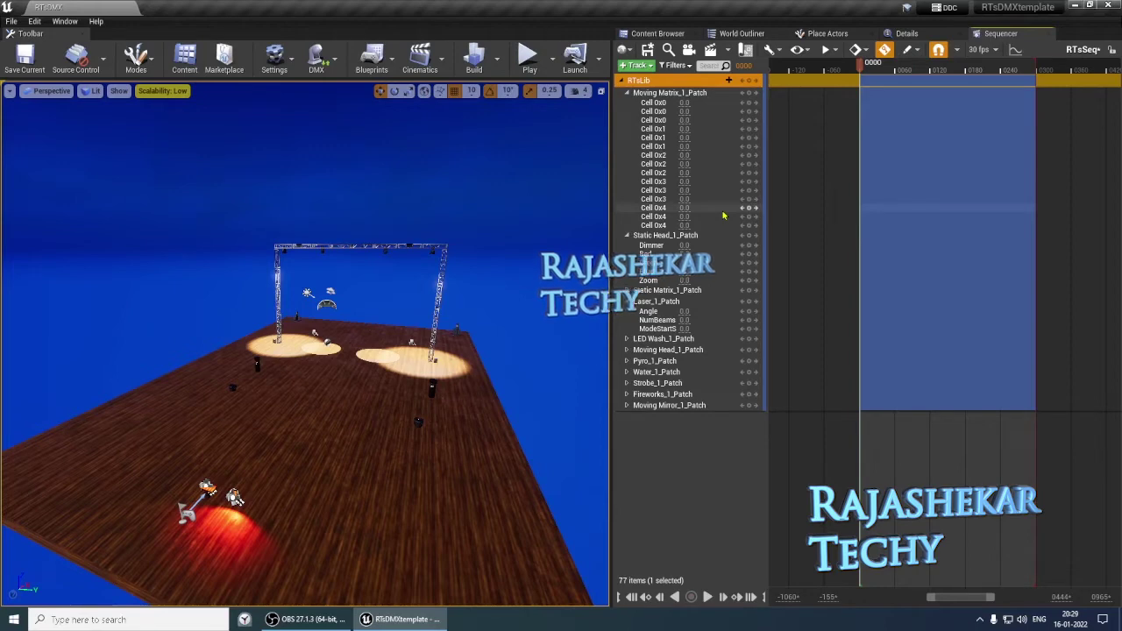
{"action": "left_click", "coordinate": [627, 350]}
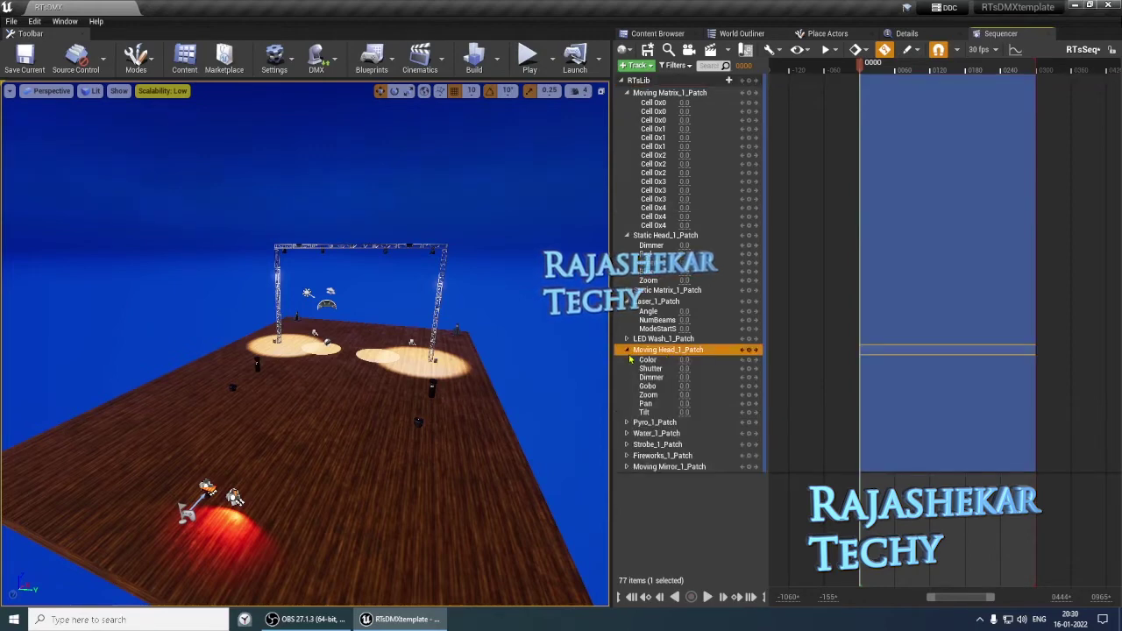
{"action": "left_click", "coordinate": [627, 350]}
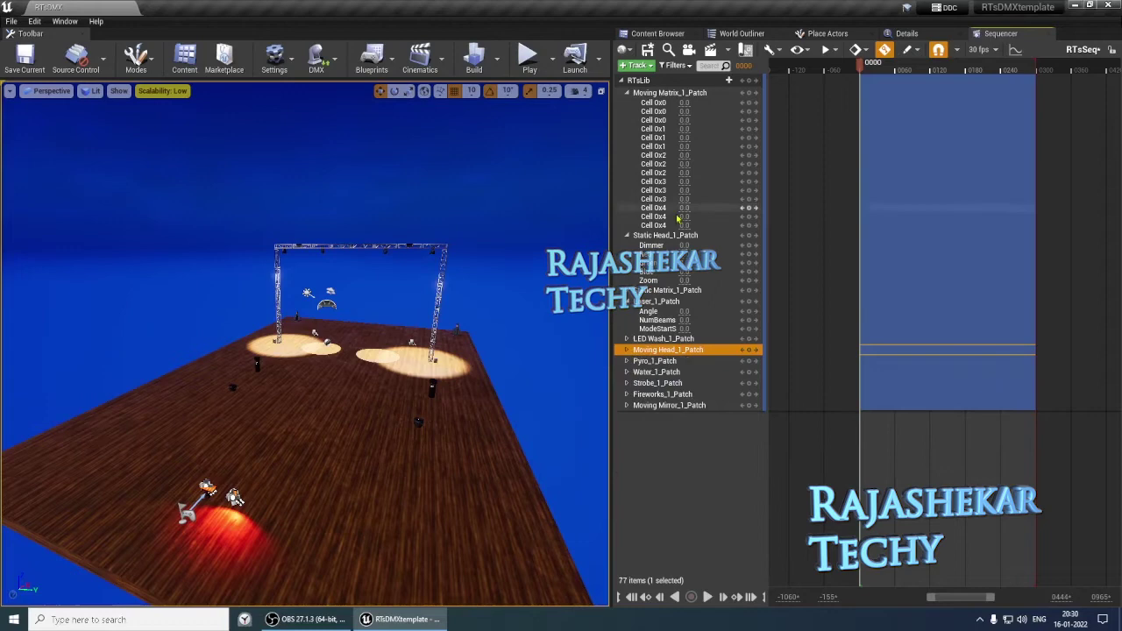
{"action": "left_click", "coordinate": [627, 93]}
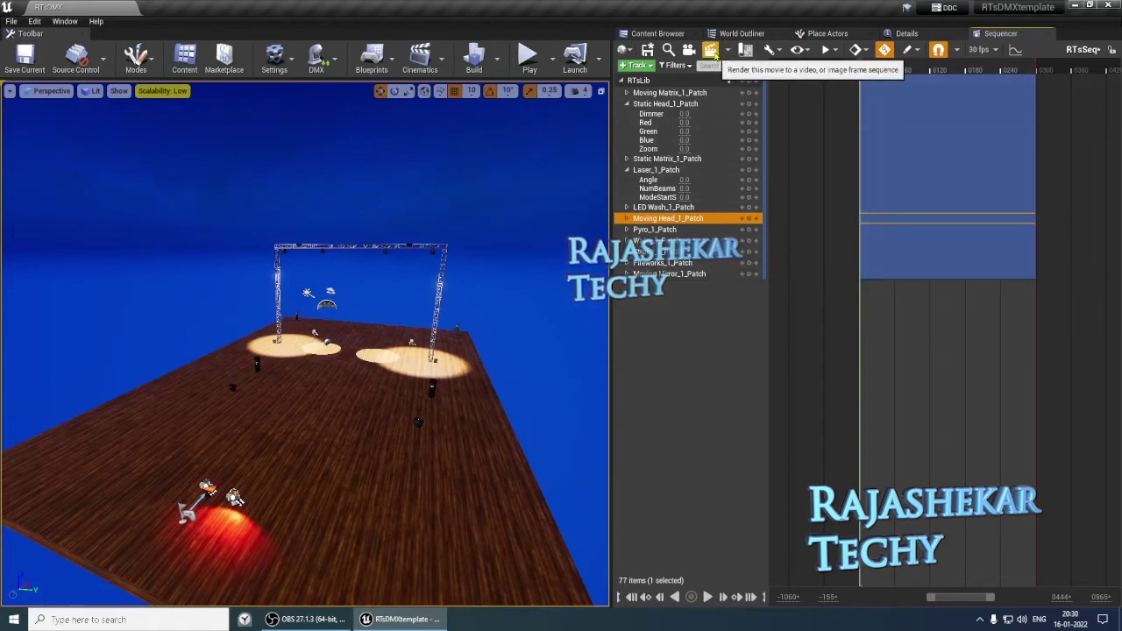
{"action": "left_click", "coordinate": [626, 103]}
{"action": "left_click", "coordinate": [626, 125]}
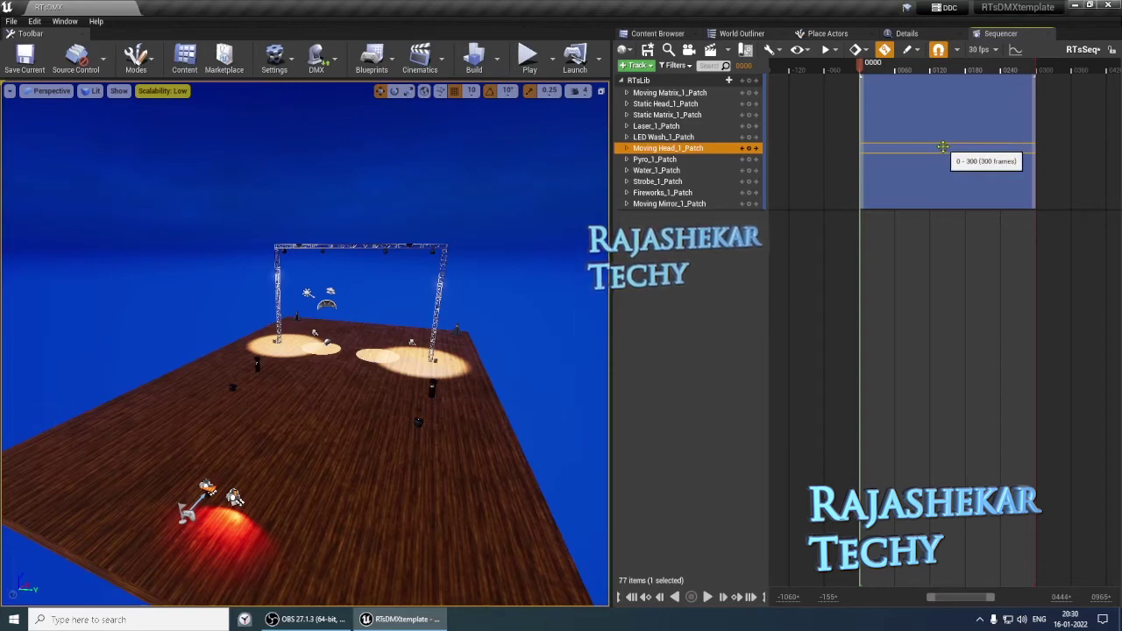
{"action": "left_click", "coordinate": [1047, 34]}
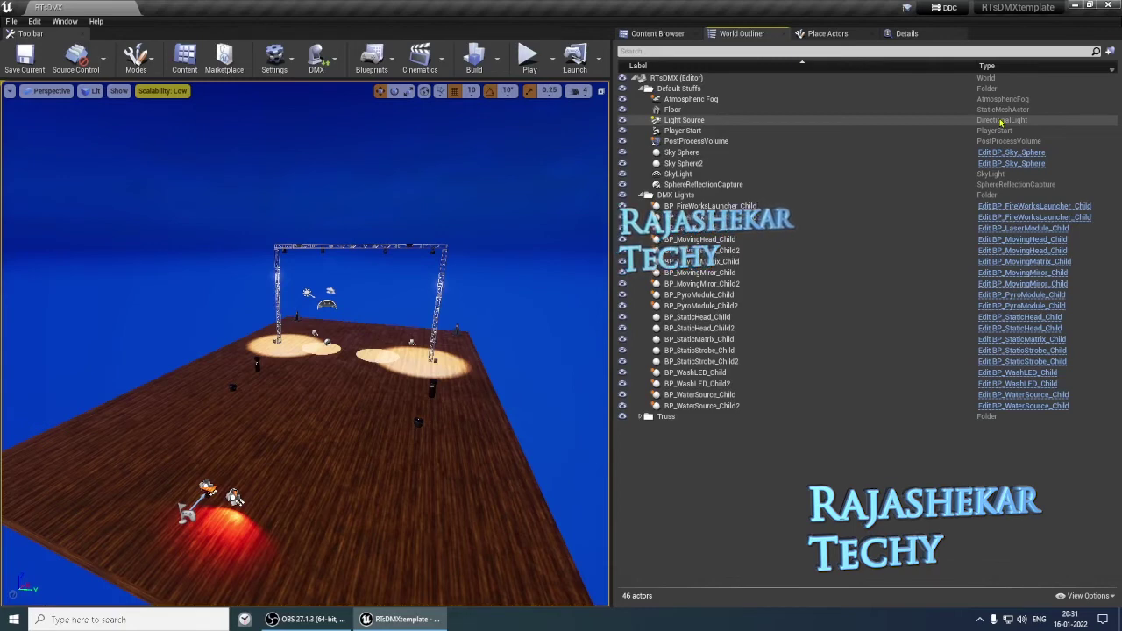
{"action": "left_click", "coordinate": [657, 33]}
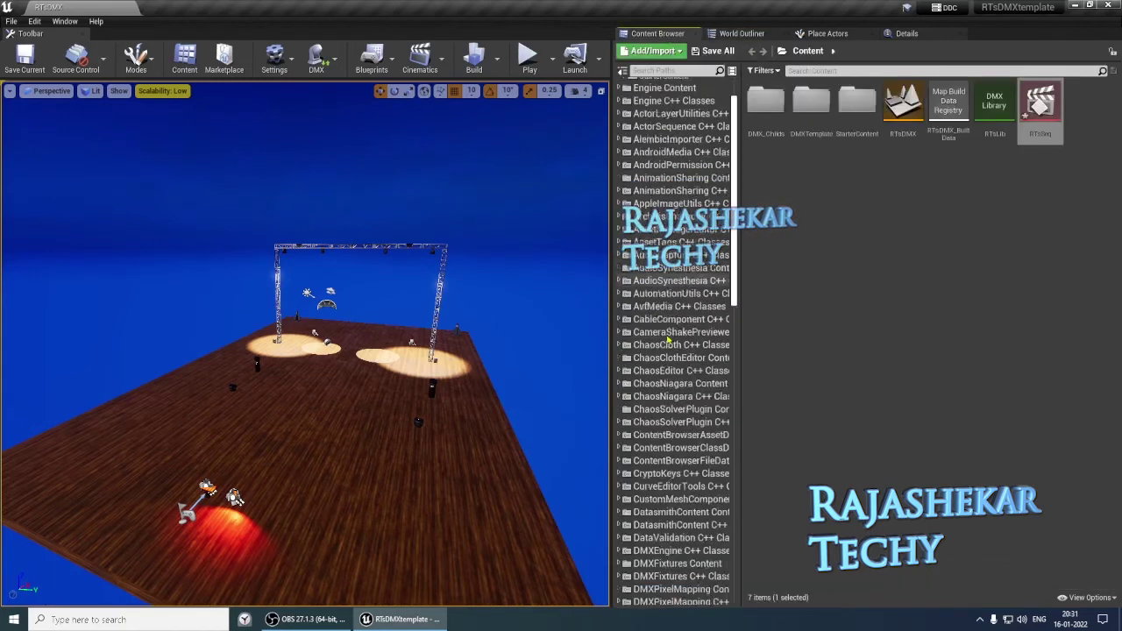
{"action": "scroll", "coordinate": [667, 339], "scroll_direction": "down", "scroll_amount": 6}
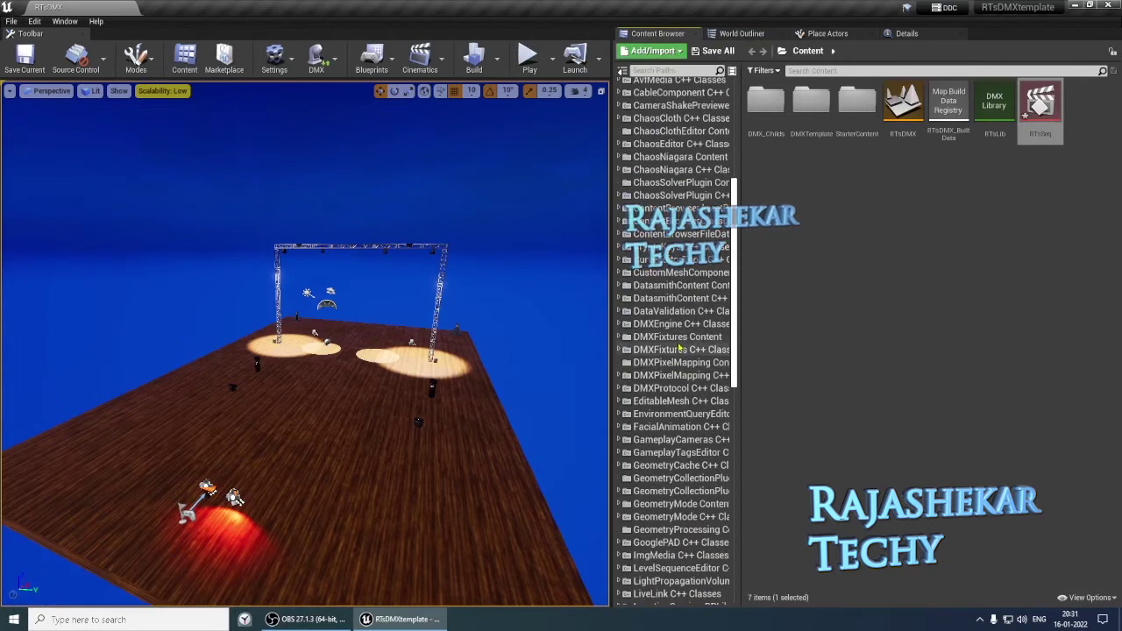
{"action": "left_click", "coordinate": [674, 340]}
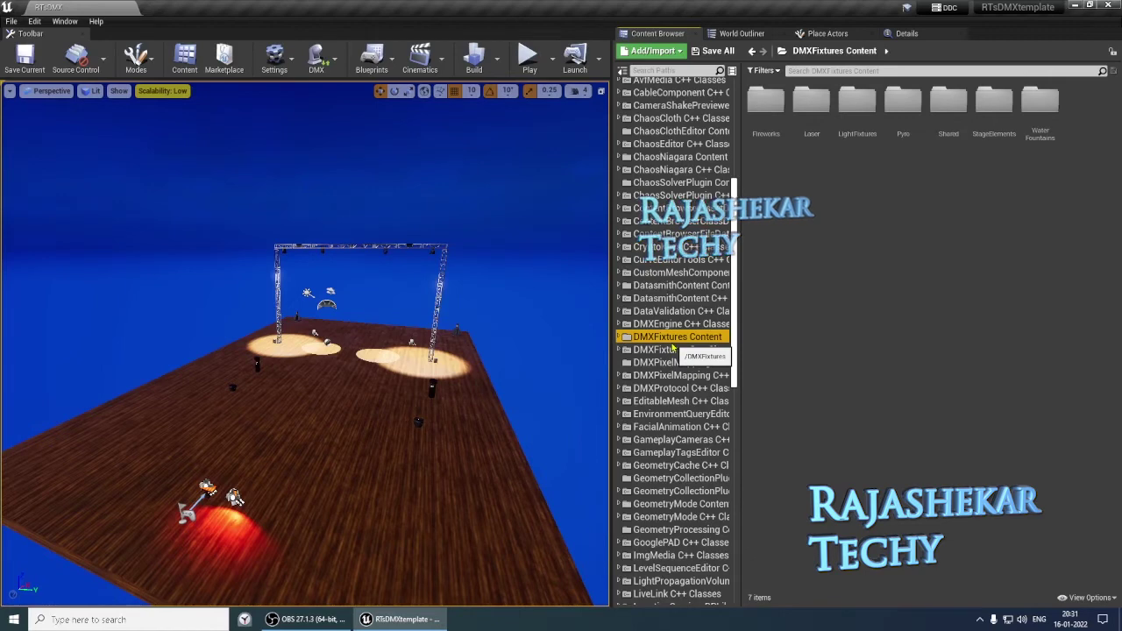
{"action": "scroll", "coordinate": [640, 290], "scroll_direction": "up", "scroll_amount": 3}
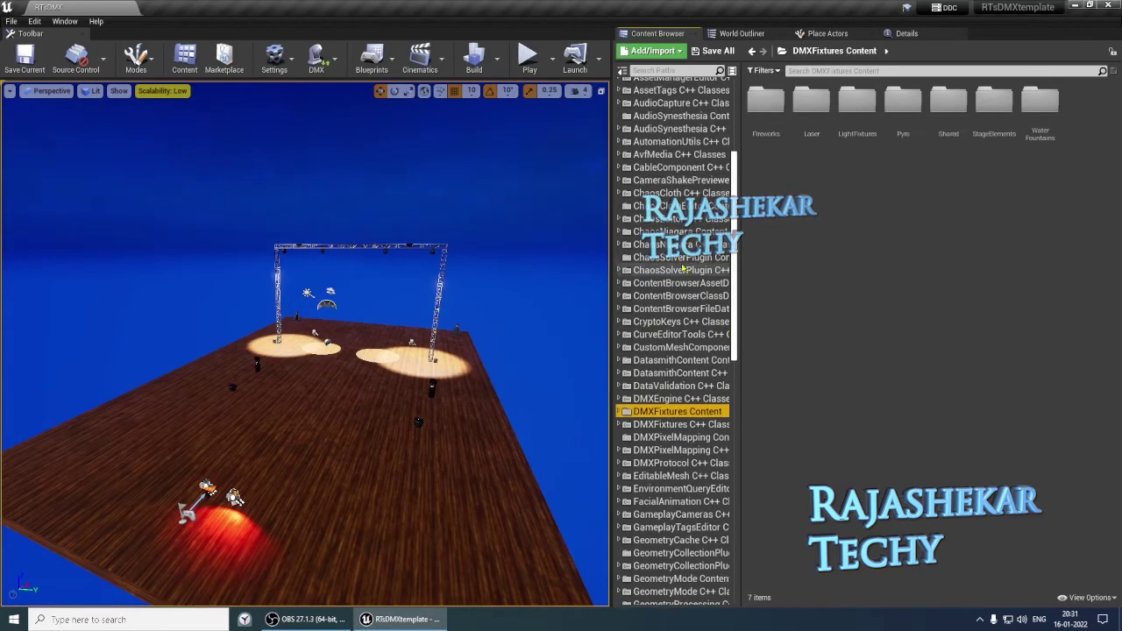
Expand DMXFixtures Content and confirm the plugins matching 'dmx' are enabled in the Plugins manager.
{"action": "double_click", "coordinate": [644, 410]}
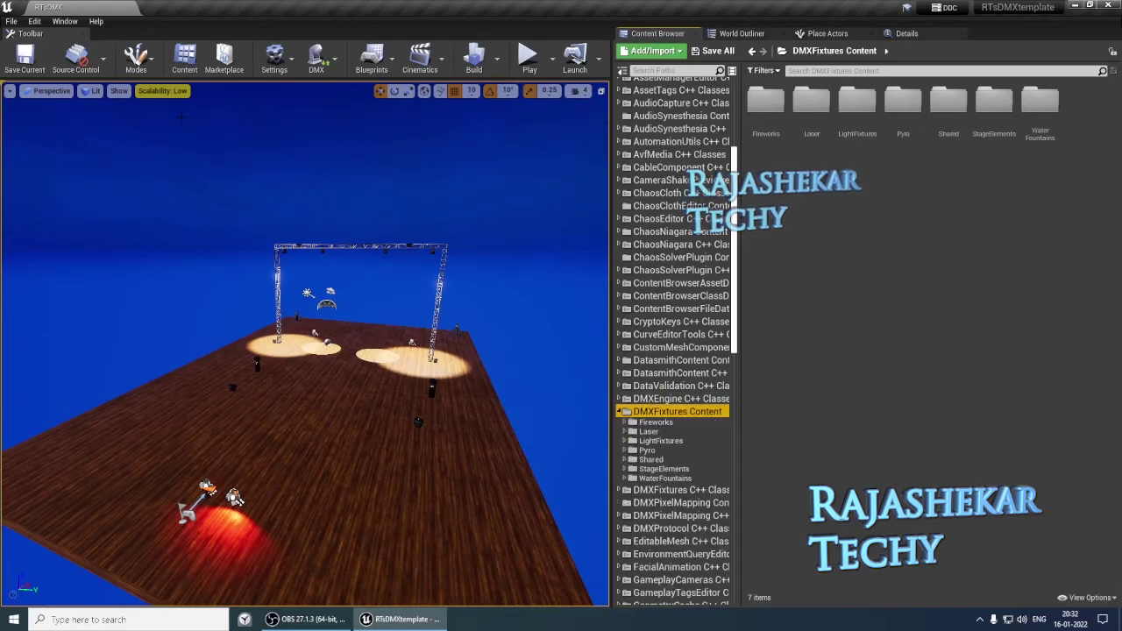
{"action": "left_click", "coordinate": [34, 21]}
{"action": "left_click", "coordinate": [80, 202]}
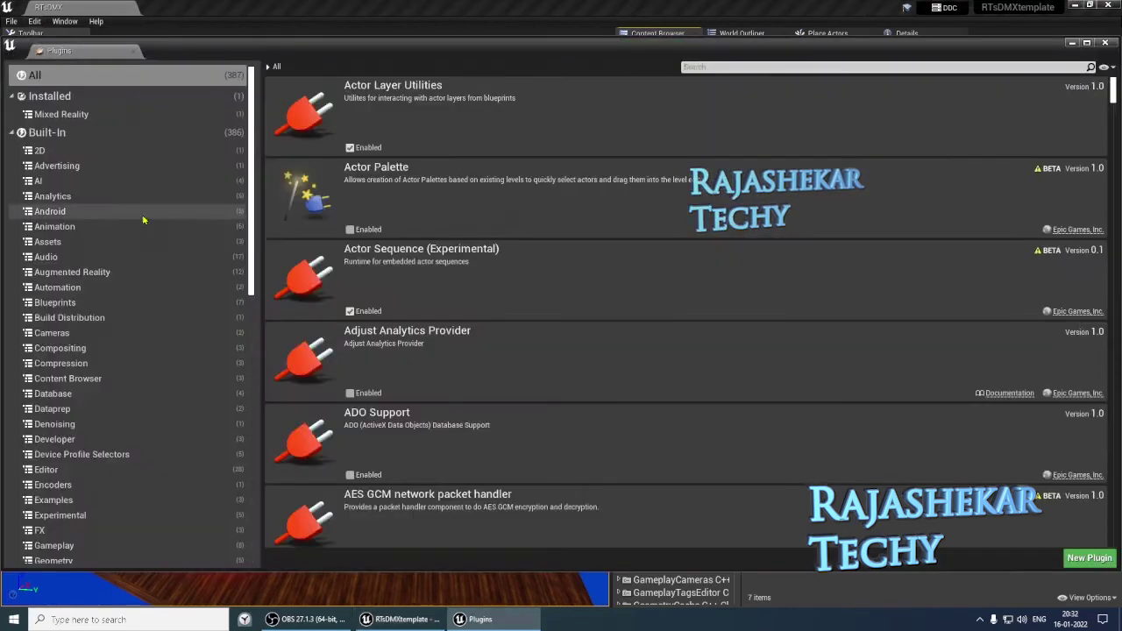
{"action": "left_click", "coordinate": [704, 67]}
{"action": "type", "text": "dmx"}
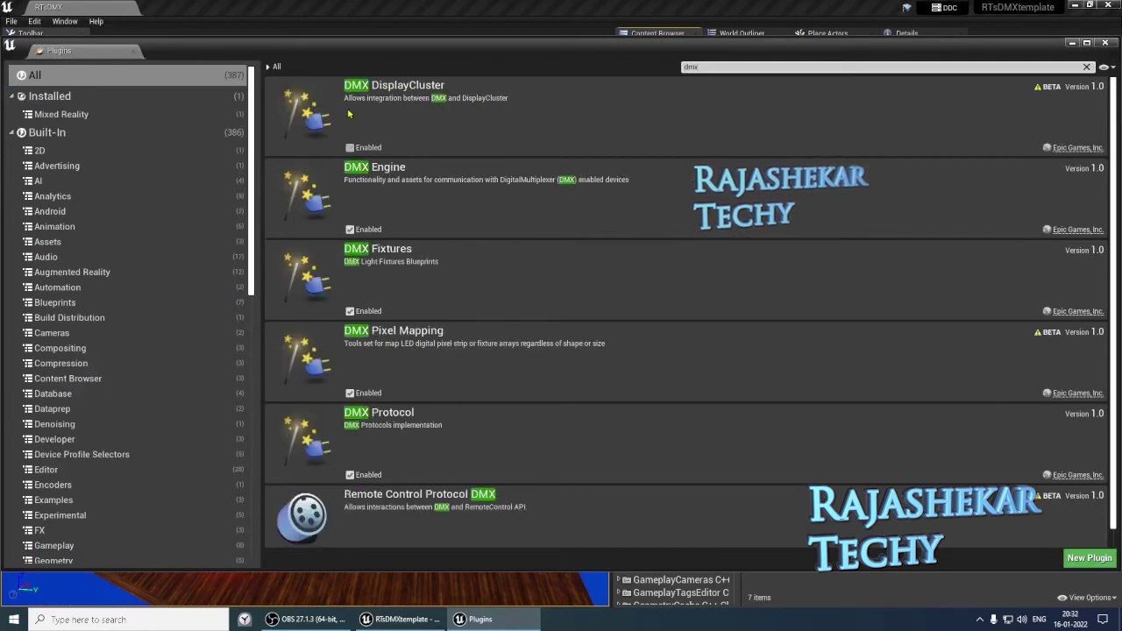
{"action": "scroll", "coordinate": [373, 433], "scroll_direction": "down", "scroll_amount": 1}
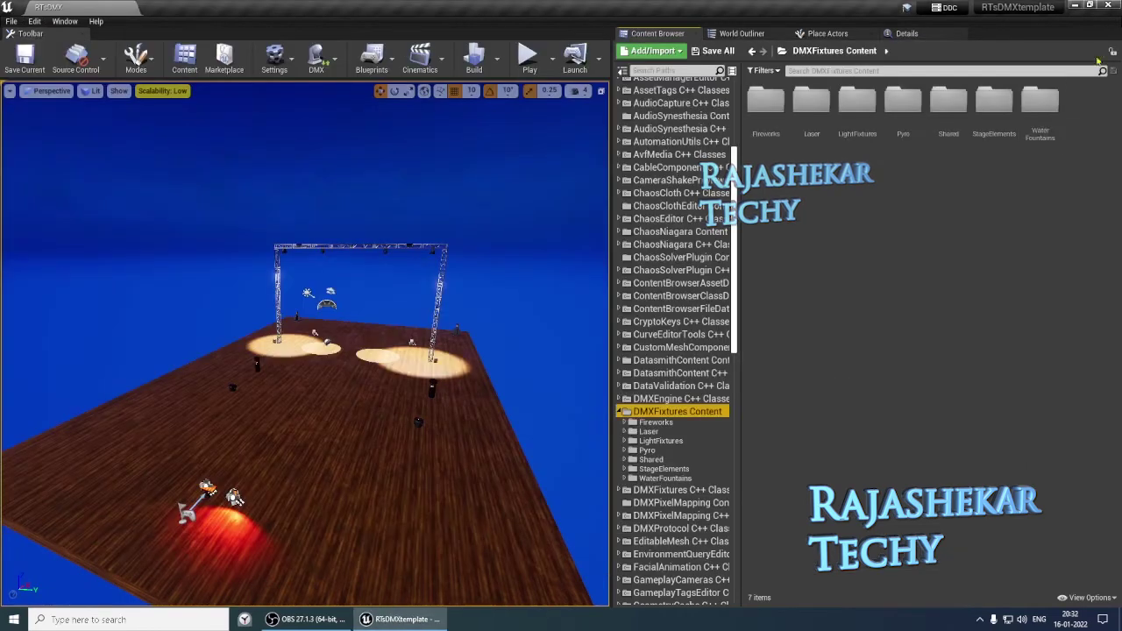
{"action": "left_click", "coordinate": [1104, 42]}
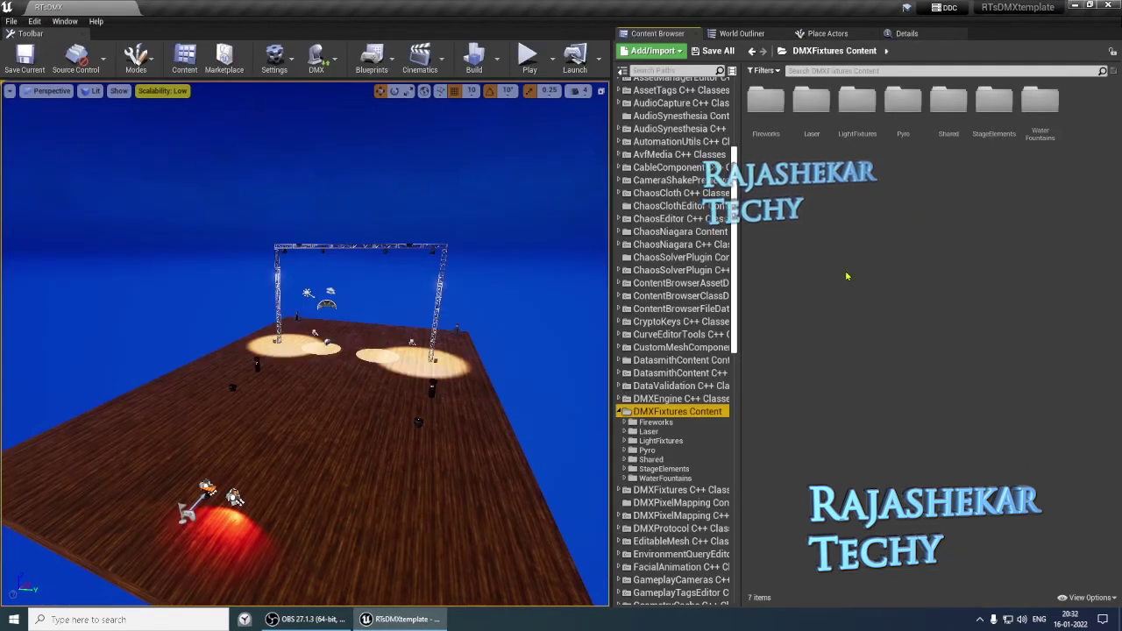
Check the Content Browser View Options and select the DMXFixtures Content folder.
{"action": "left_click", "coordinate": [1094, 597]}
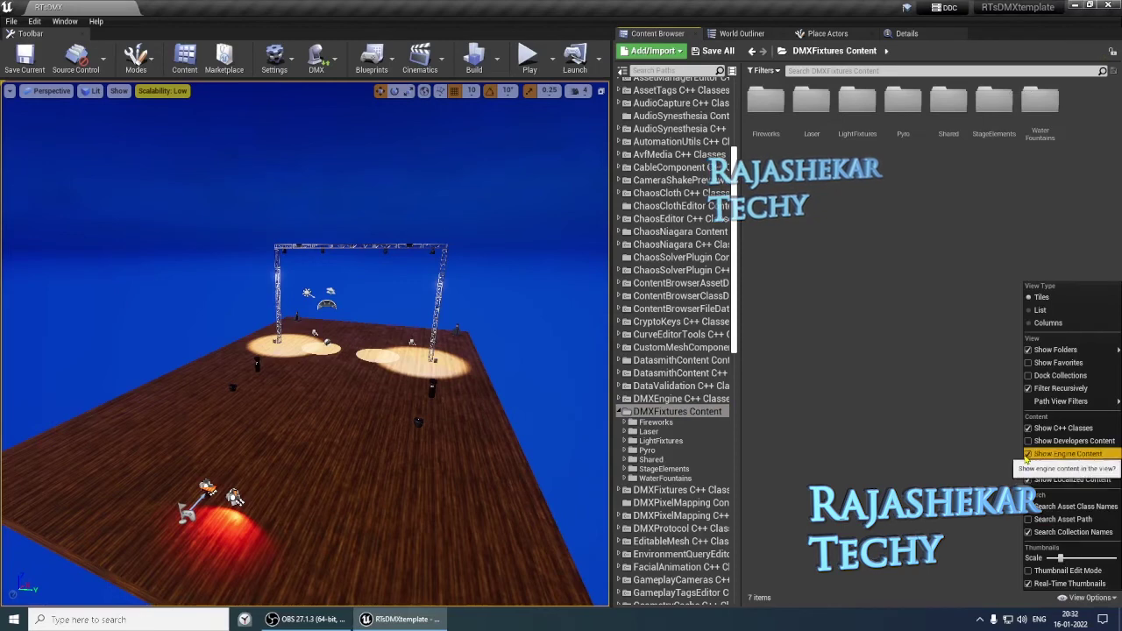
{"action": "left_click", "coordinate": [940, 471]}
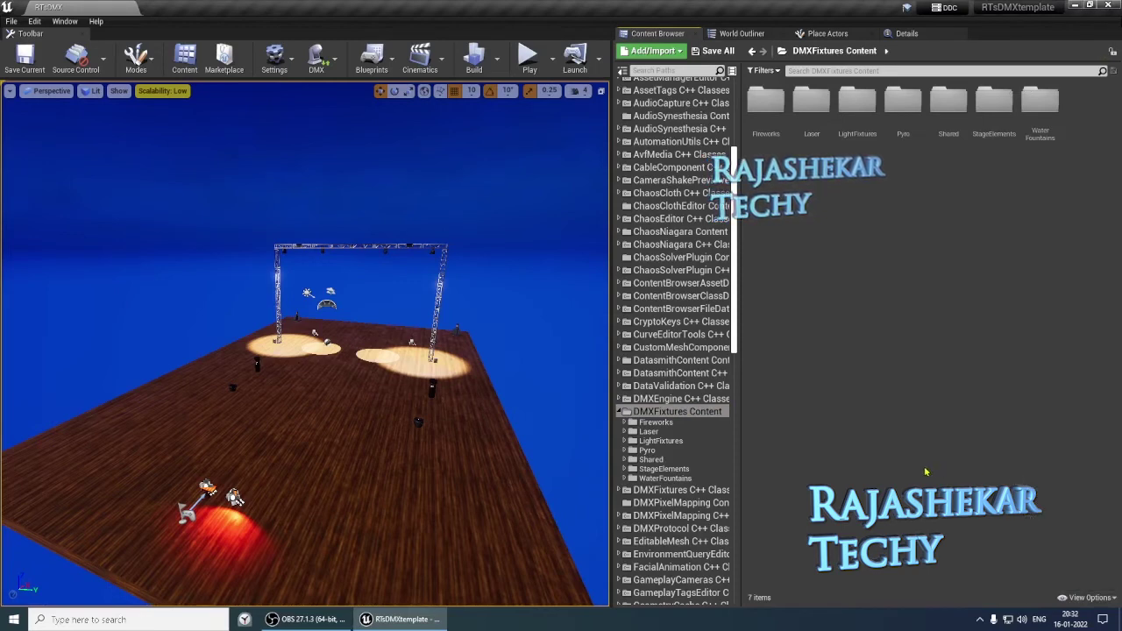
{"action": "scroll", "coordinate": [688, 241], "scroll_direction": "down", "scroll_amount": 1}
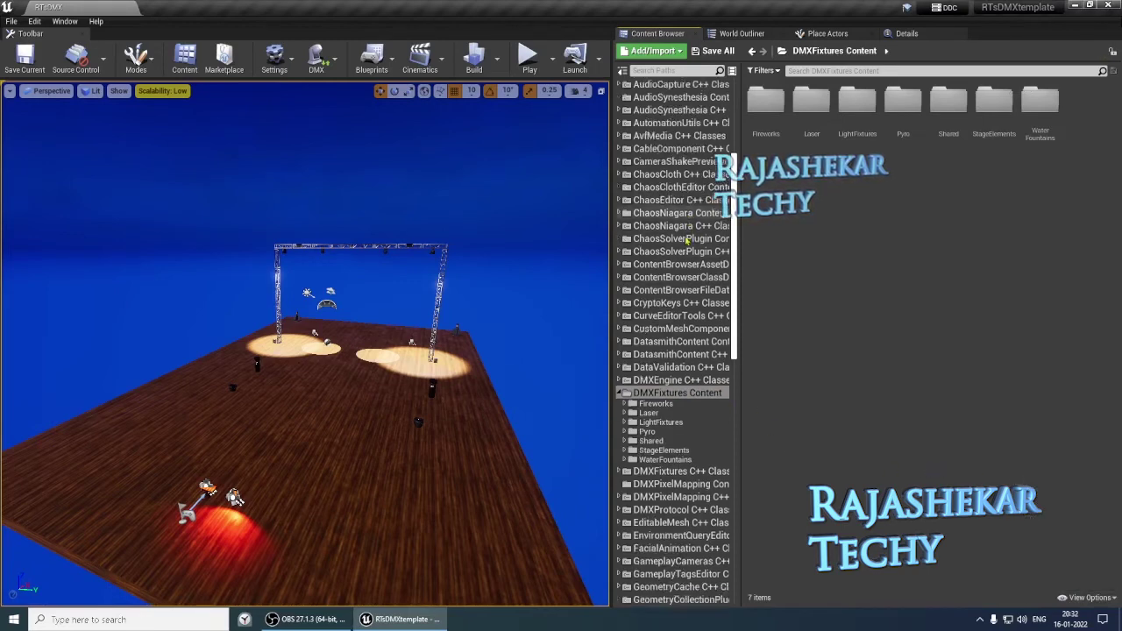
{"action": "scroll", "coordinate": [688, 240], "scroll_direction": "up", "scroll_amount": 5}
{"action": "scroll", "coordinate": [675, 307], "scroll_direction": "down", "scroll_amount": 7}
{"action": "left_click", "coordinate": [660, 357]}
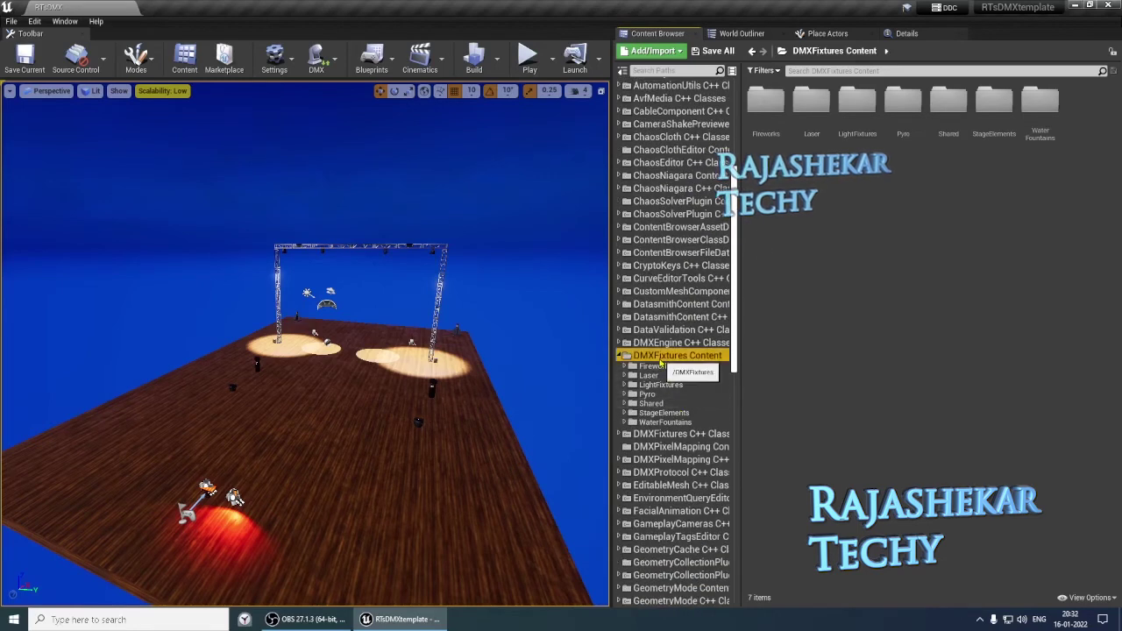
{"action": "scroll", "coordinate": [670, 377], "scroll_direction": "up", "scroll_amount": 10}
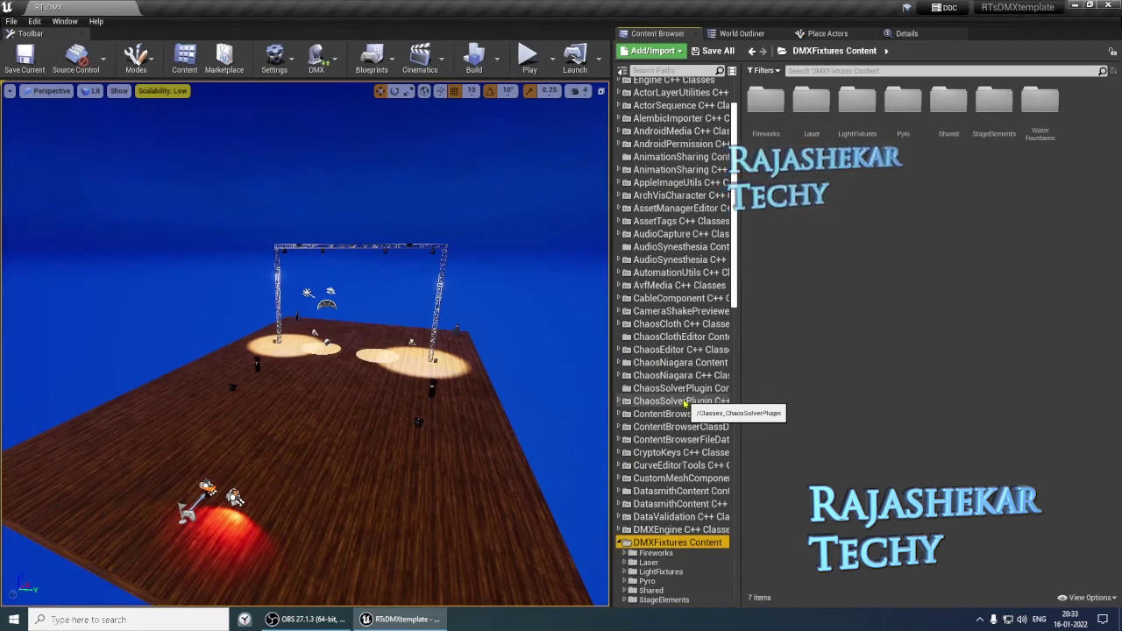
Launch MagicQ PC from Start search 'magic' and switch it to the Full console layout.
{"action": "key", "text": "super"}
{"action": "type", "text": "magic"}
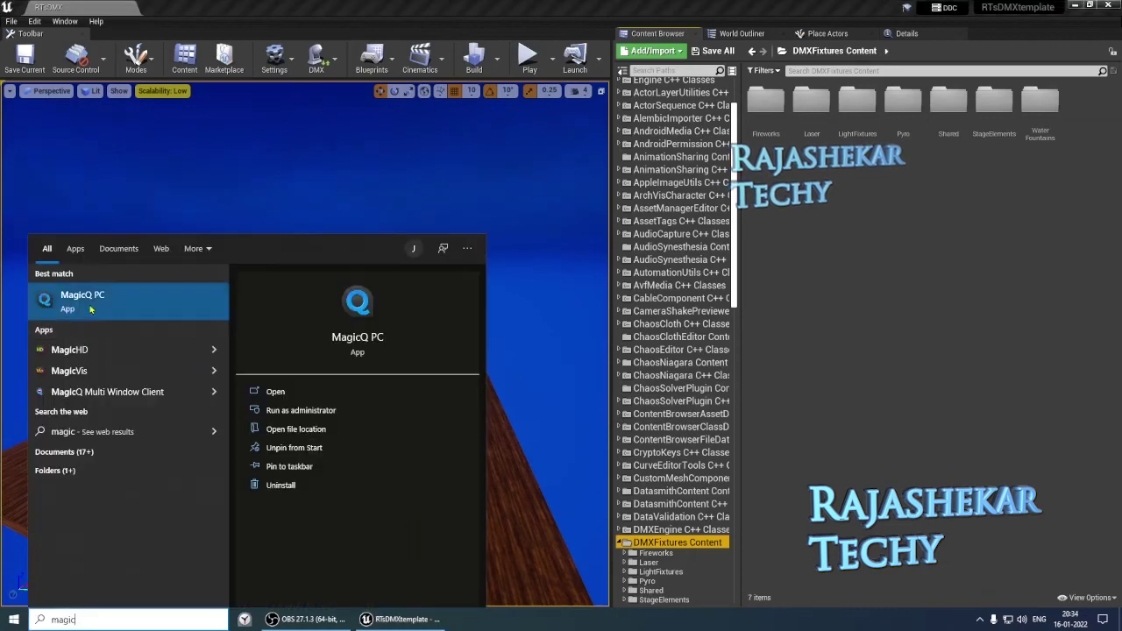
{"action": "left_click", "coordinate": [90, 309]}
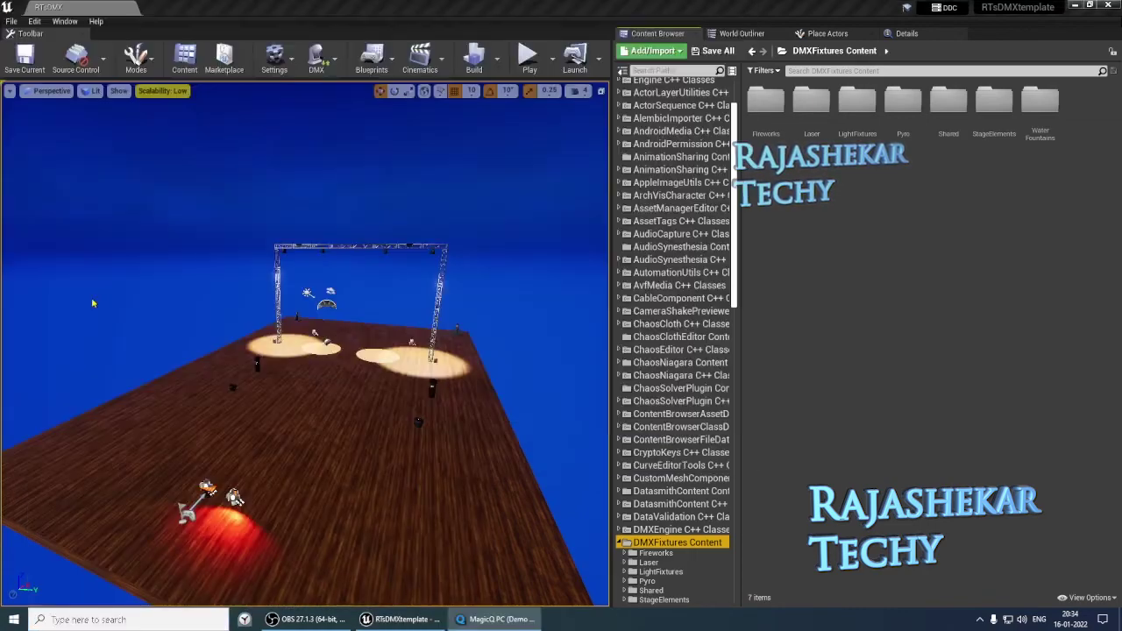
{"action": "left_click", "coordinate": [127, 126]}
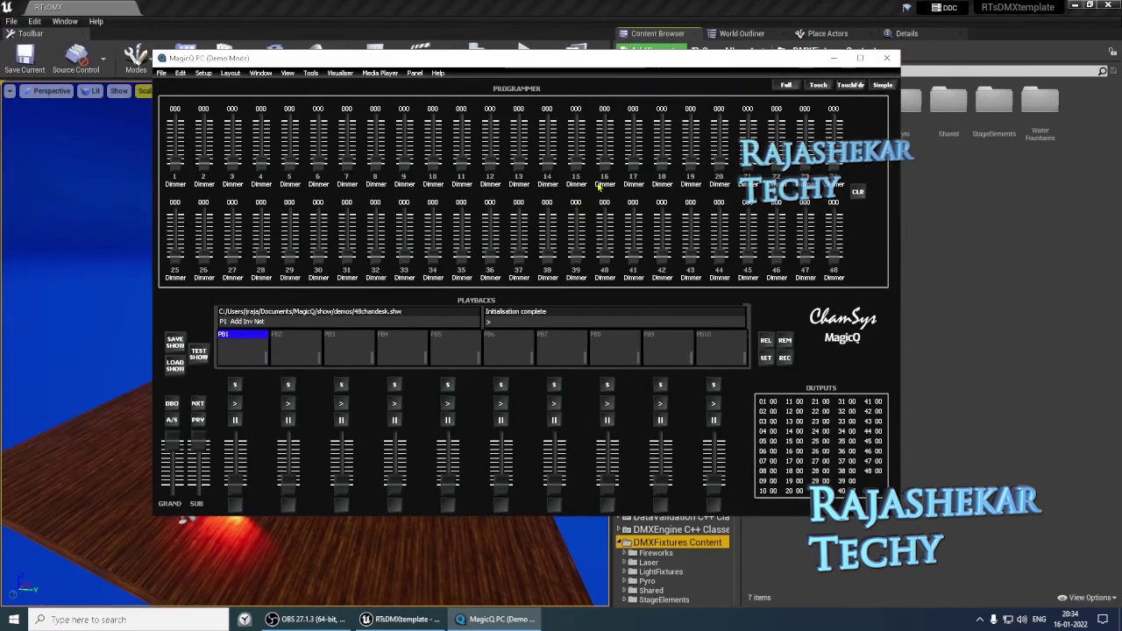
{"action": "left_click", "coordinate": [791, 86]}
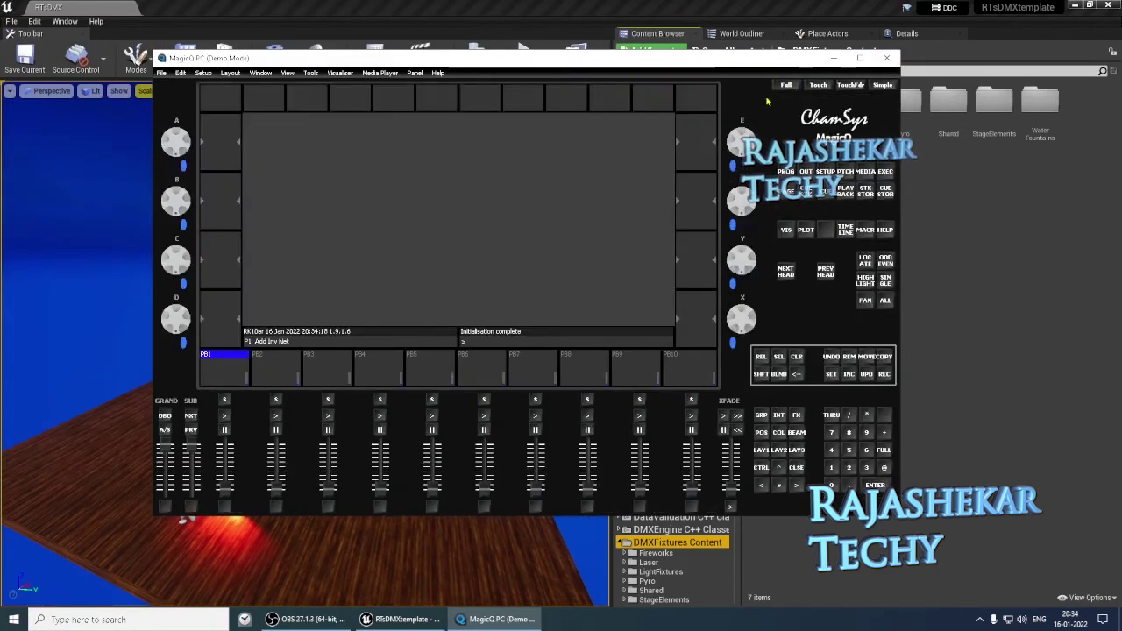
Open SETUP's Network tab and select the Visualiser IP address, 0.0.0.0.
{"action": "left_click", "coordinate": [821, 172]}
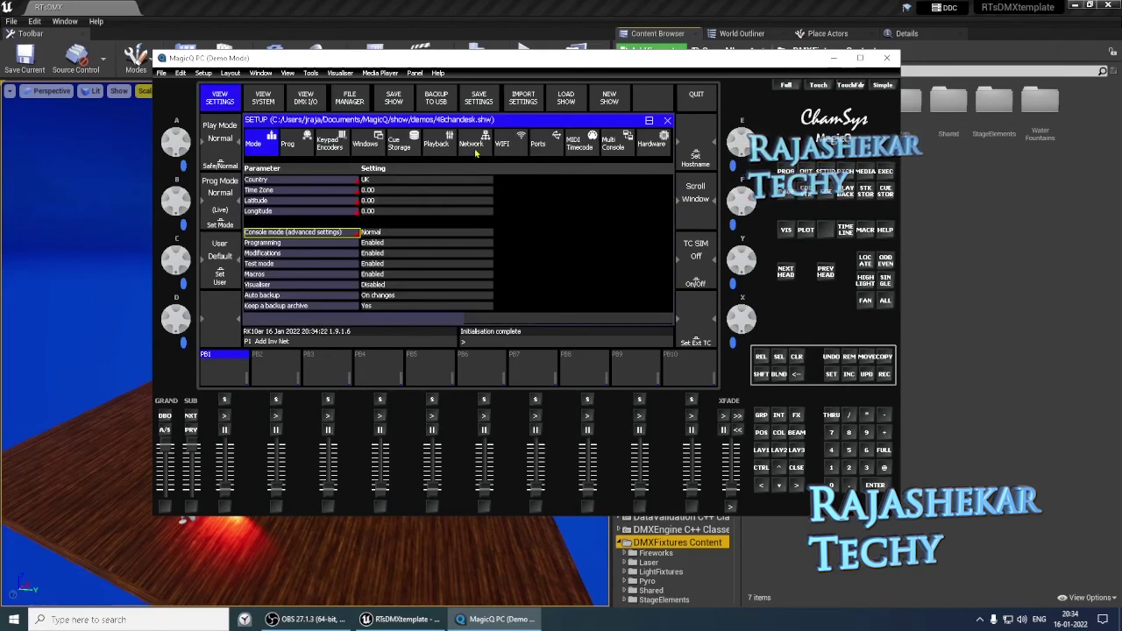
{"action": "left_click", "coordinate": [473, 146]}
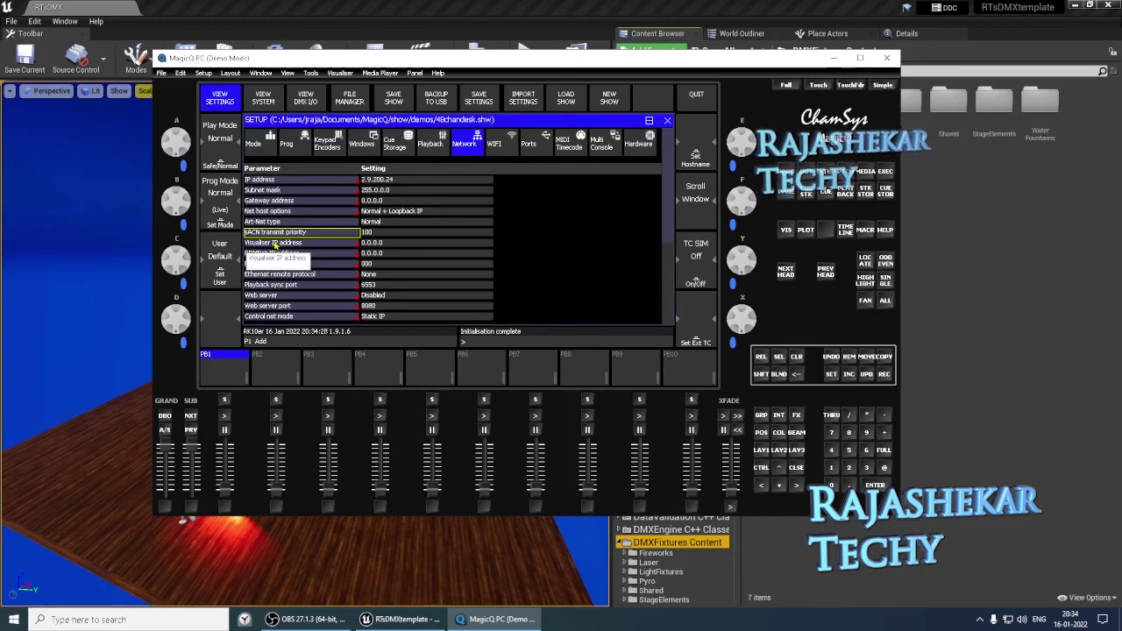
{"action": "left_click", "coordinate": [268, 244]}
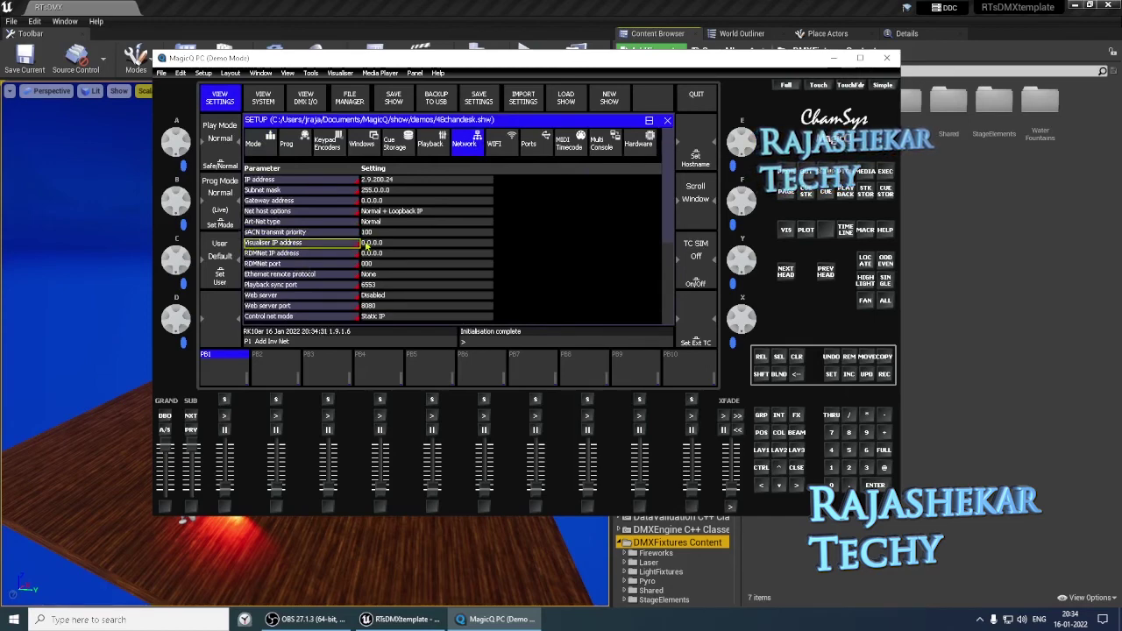
{"action": "left_click", "coordinate": [369, 246]}
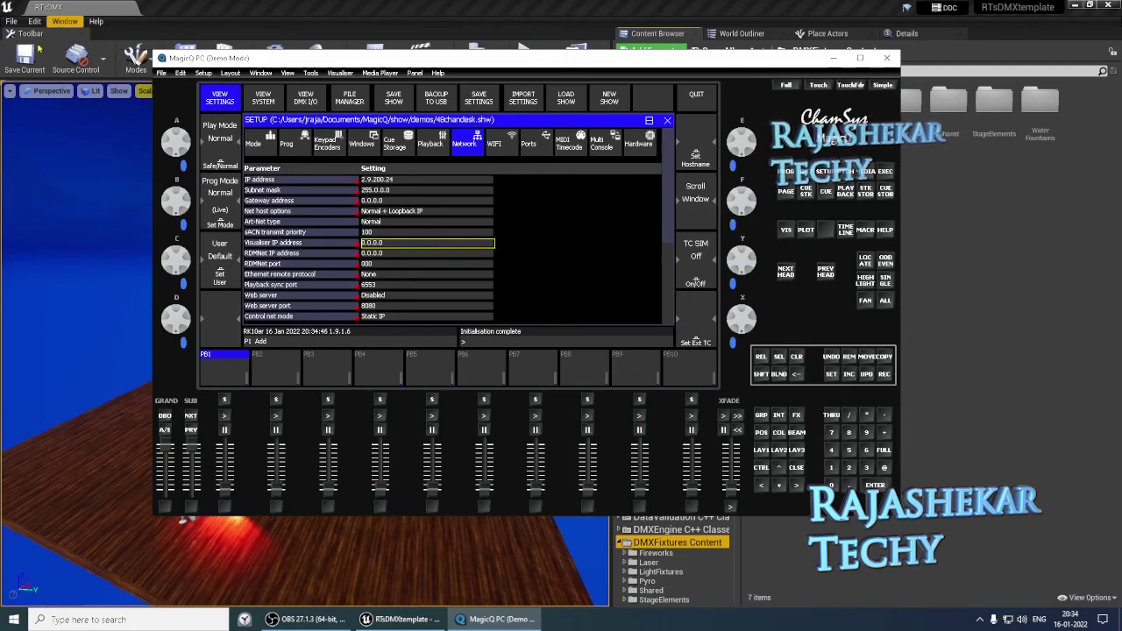
{"action": "left_click", "coordinate": [34, 21]}
In DMX Plugin settings, set the Input and Output Port network interface IPs to 0.0.0.0.
{"action": "left_click", "coordinate": [80, 186]}
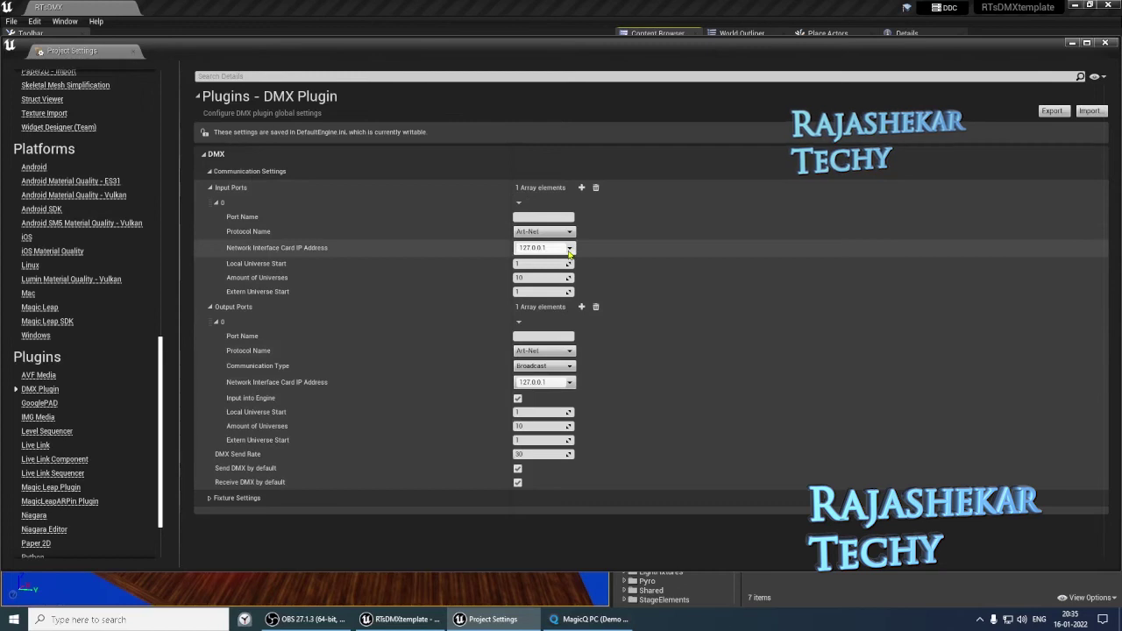
{"action": "left_click", "coordinate": [570, 251]}
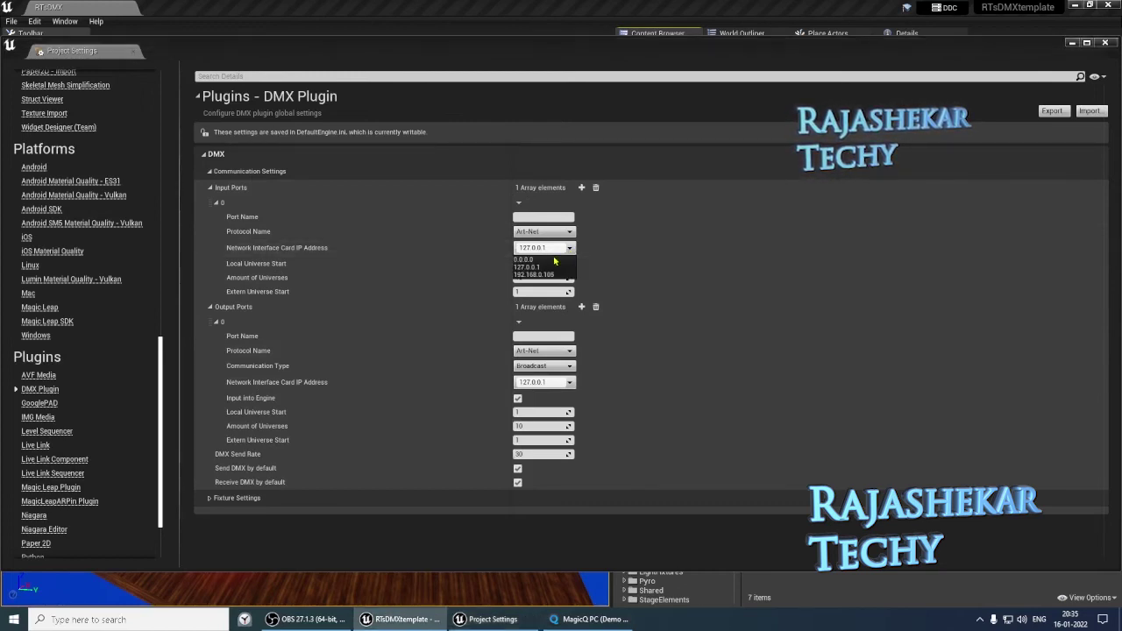
{"action": "left_click", "coordinate": [531, 259]}
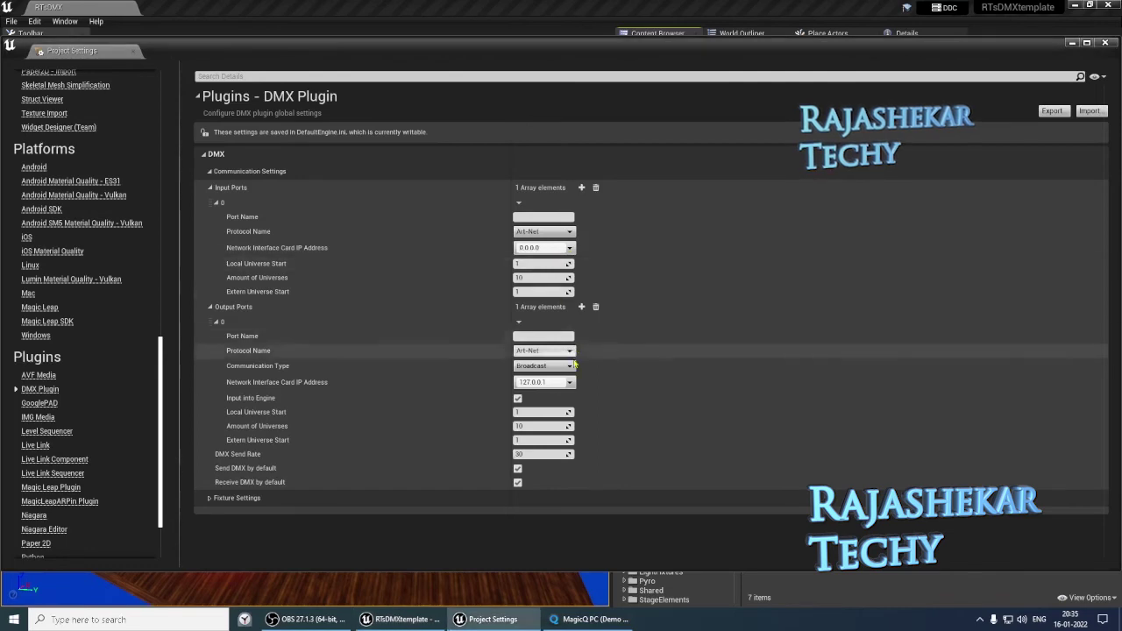
{"action": "left_click", "coordinate": [553, 382]}
{"action": "left_click", "coordinate": [541, 395]}
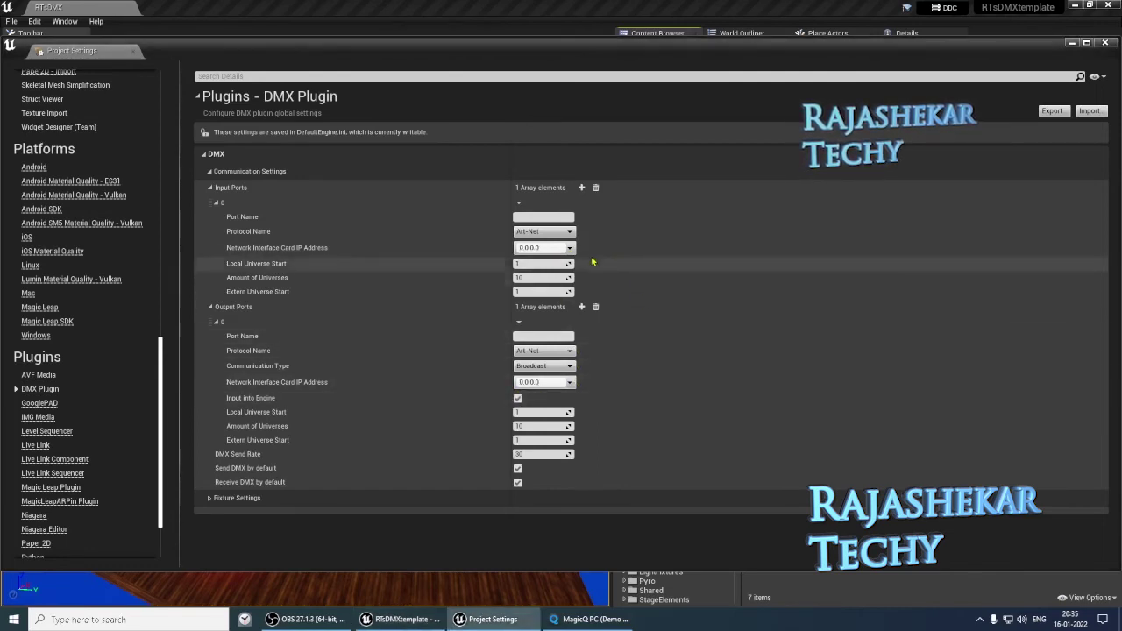
{"action": "left_click", "coordinate": [557, 248]}
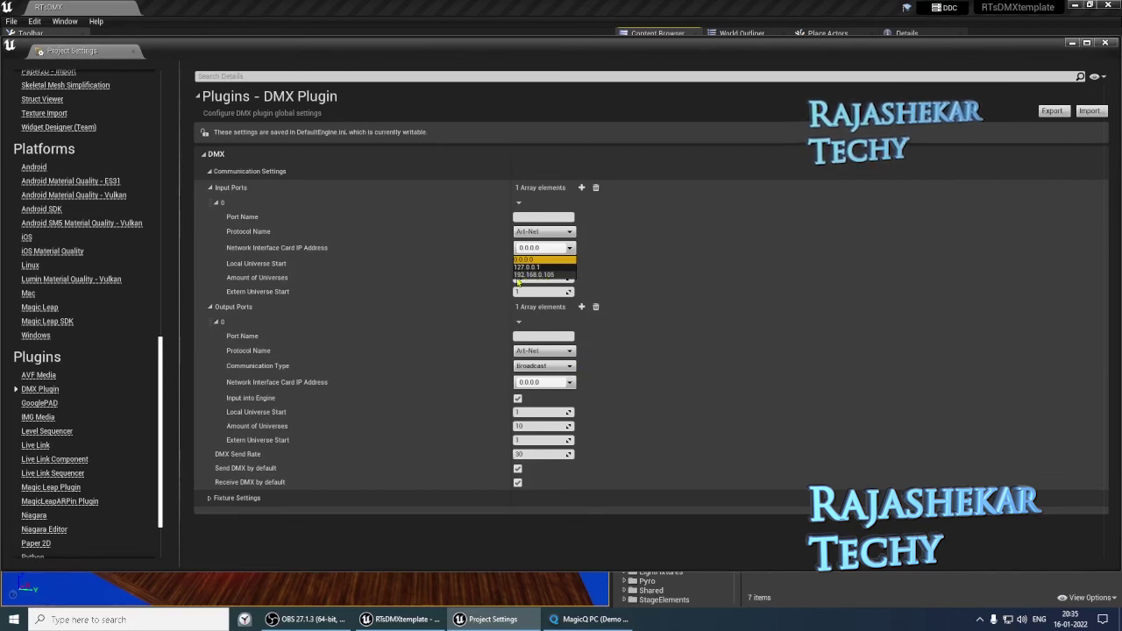
{"action": "left_click", "coordinate": [557, 275]}
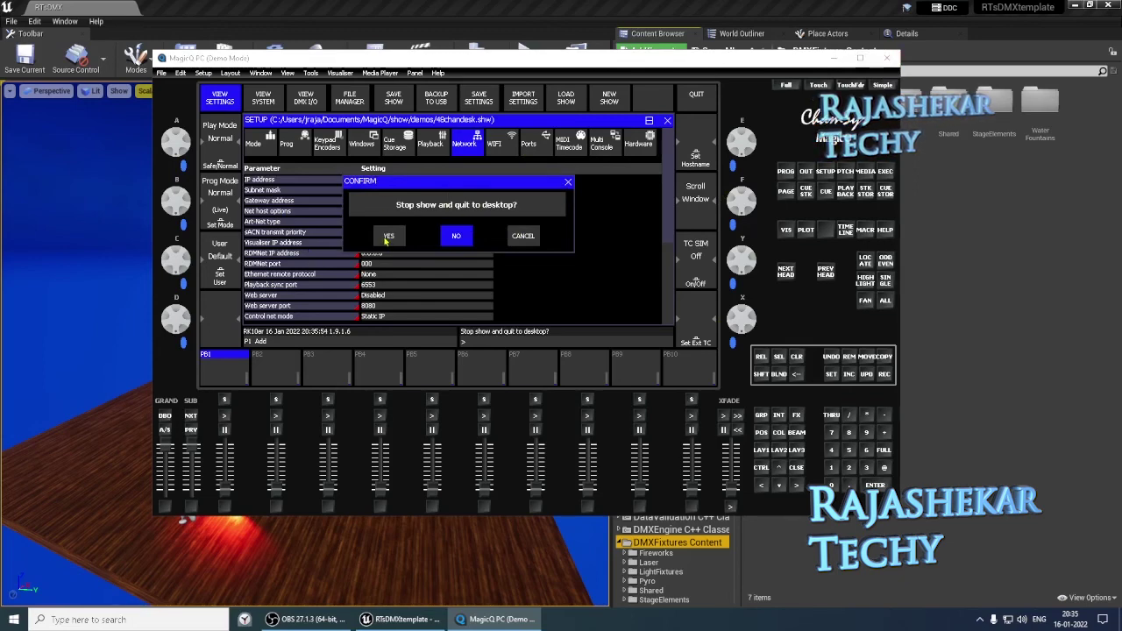
Confirm YES on MagicQ's 'Stop show and quit to desktop?' prompt.
{"action": "left_click", "coordinate": [386, 239]}
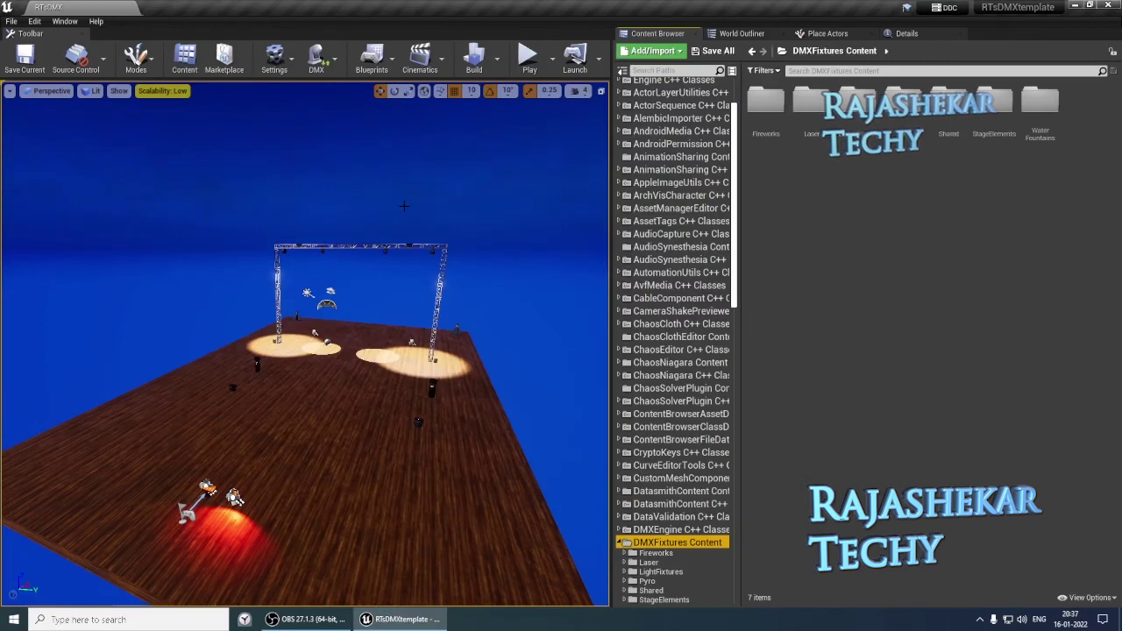